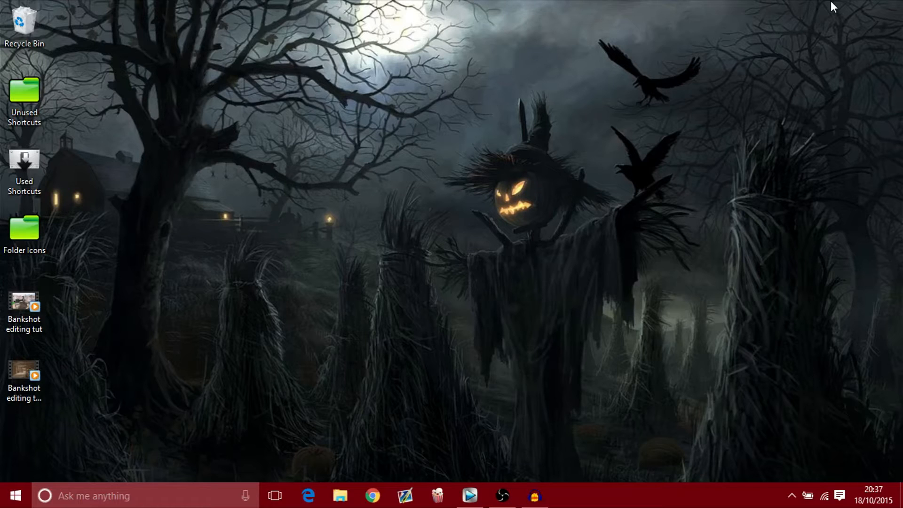
Watch the Bankshot editing tut video from the desktop, close the player, and switch to the Vegas Pro project.
{"action": "double_click", "coordinate": [26, 316]}
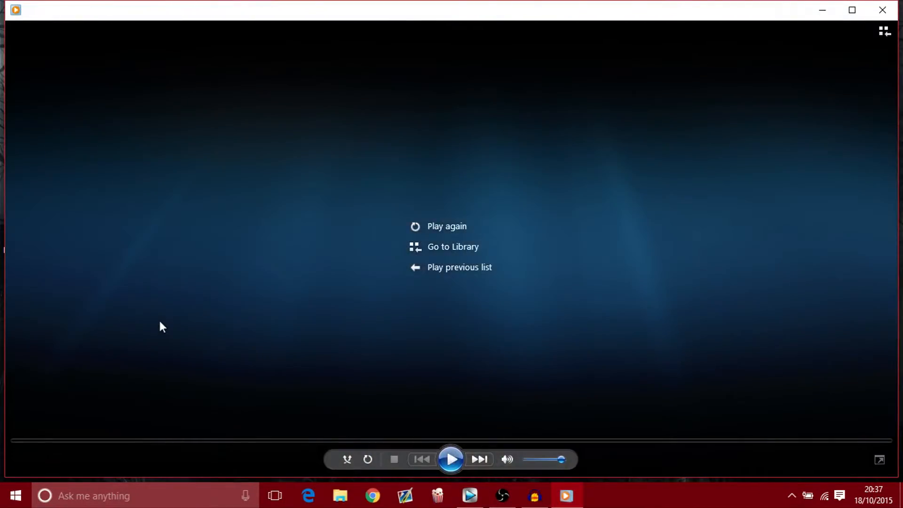
{"action": "left_click", "coordinate": [883, 10]}
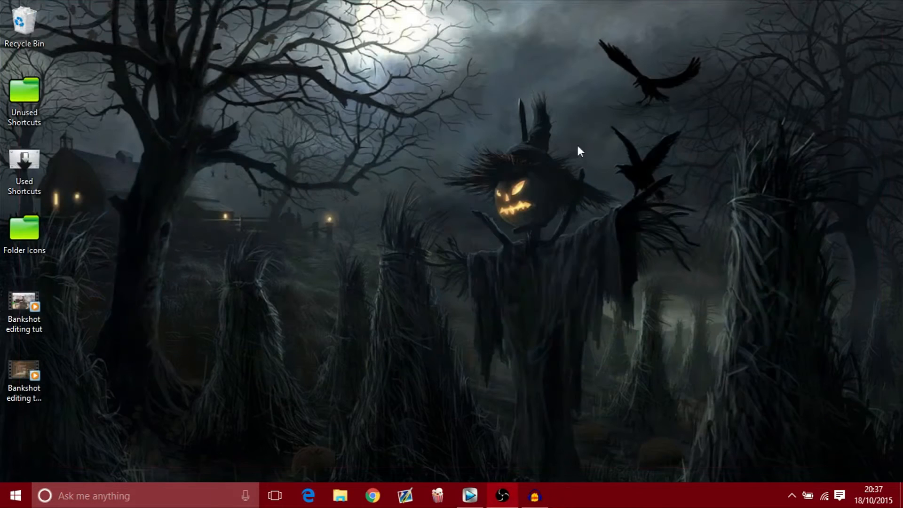
{"action": "left_click", "coordinate": [471, 503]}
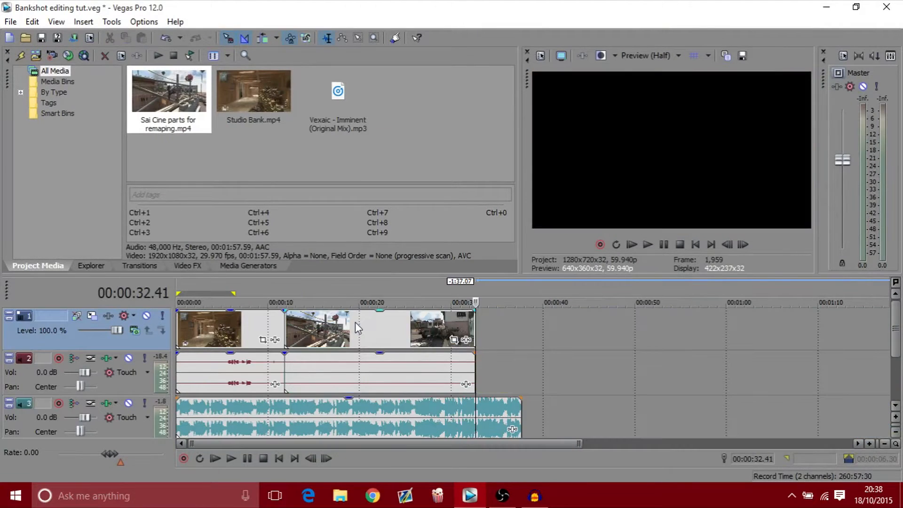
Play the project from the start and drop five markers on the beats of the music track.
{"action": "left_click", "coordinate": [351, 405]}
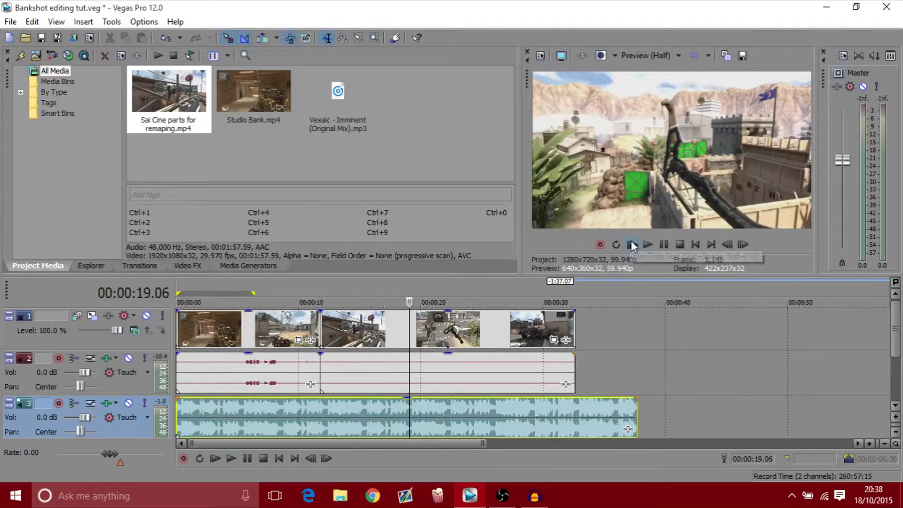
{"action": "left_click", "coordinate": [631, 241]}
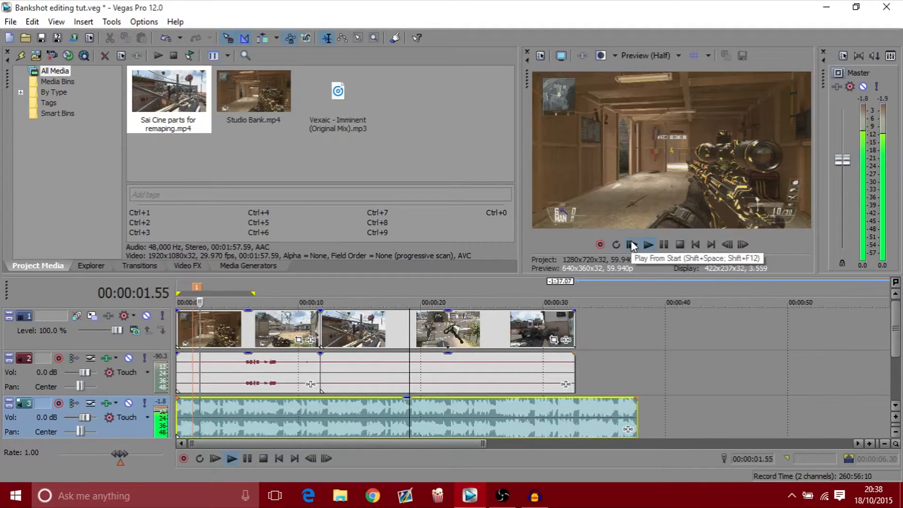
{"action": "key", "text": "m"}
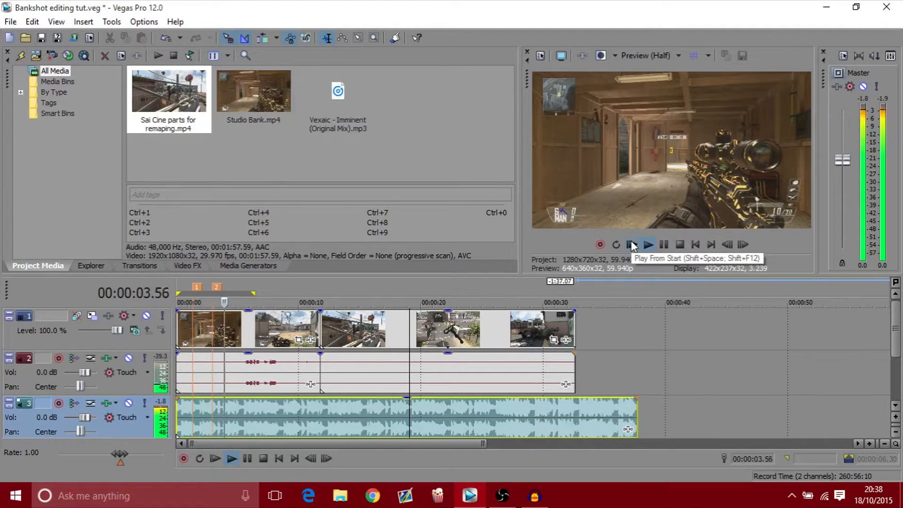
{"action": "key", "text": "m"}
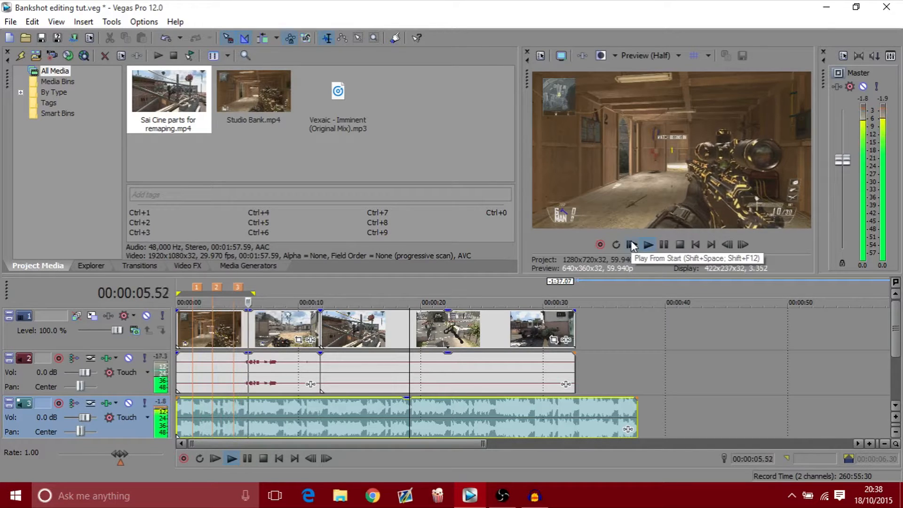
{"action": "key", "text": "m"}
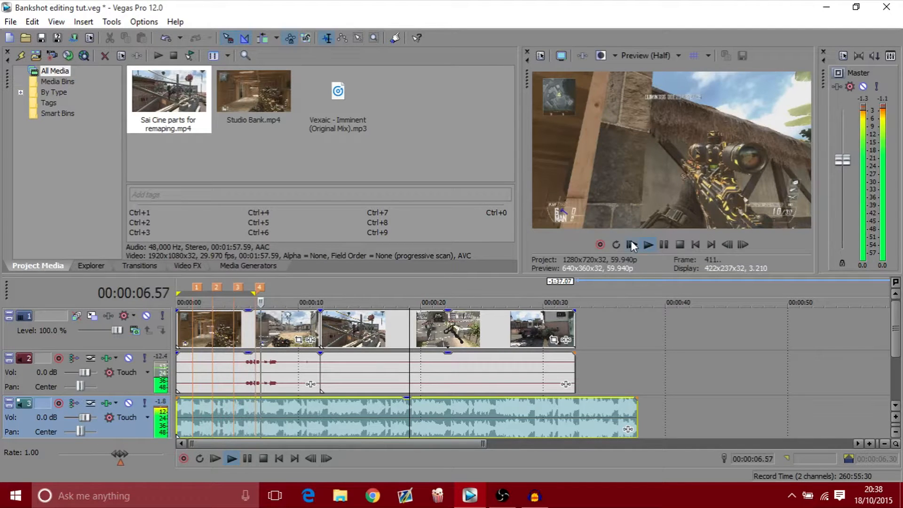
{"action": "key", "text": "m"}
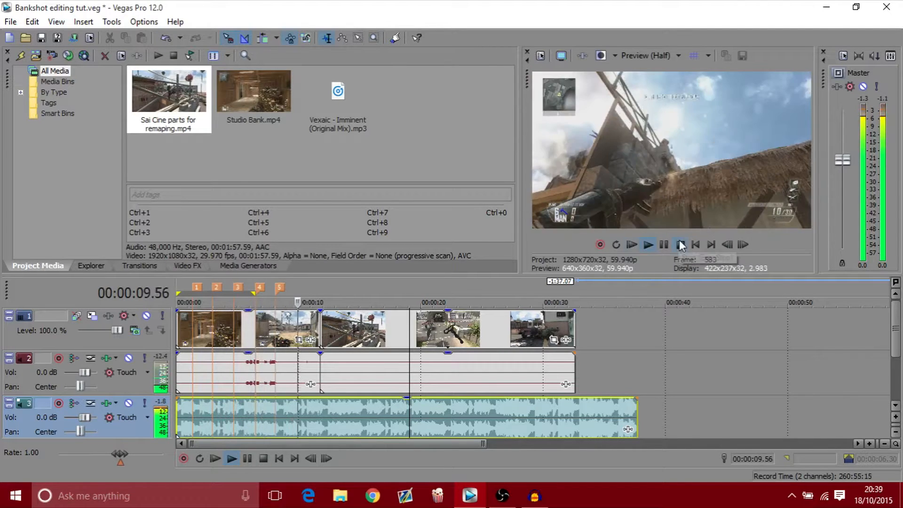
{"action": "left_click", "coordinate": [679, 244]}
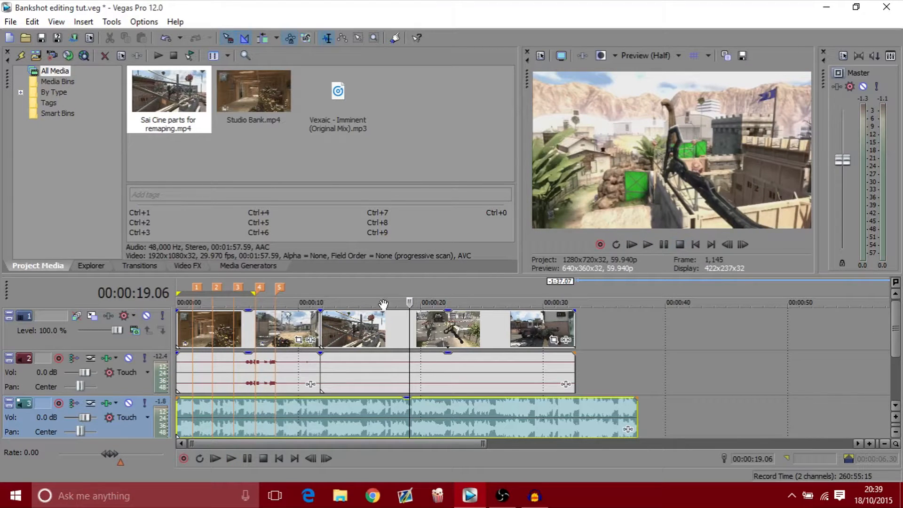
Split the first gameplay clip at 00:00:08.53, just before the shot.
{"action": "left_click", "coordinate": [191, 333]}
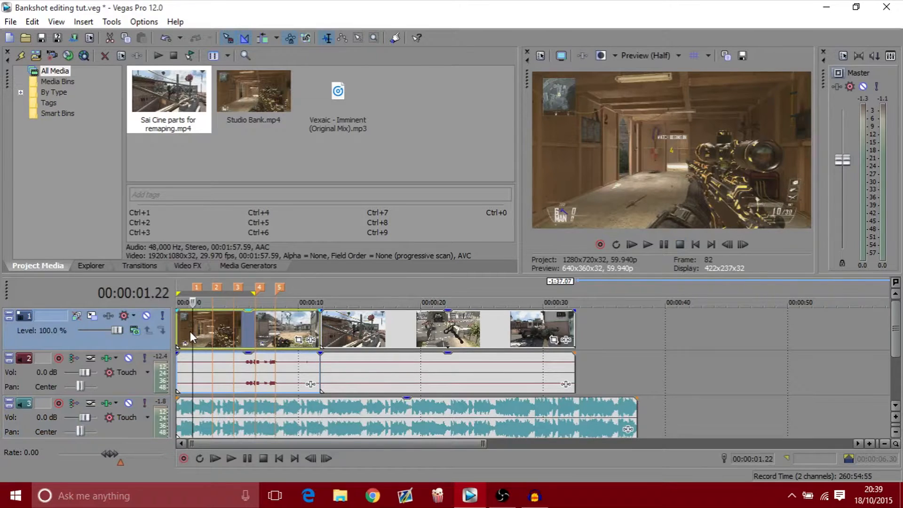
{"action": "scroll", "coordinate": [190, 331], "scroll_direction": "up", "scroll_amount": 2}
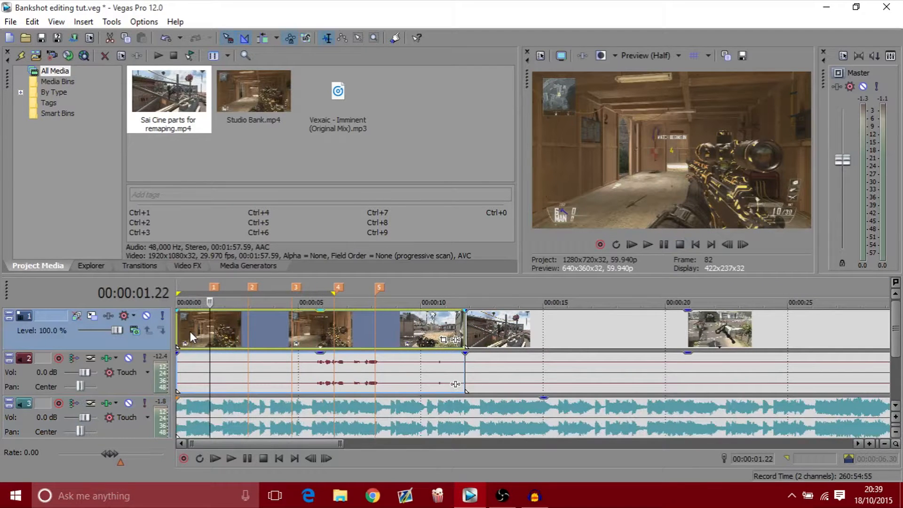
{"action": "left_click", "coordinate": [231, 331]}
{"action": "key", "text": "space"}
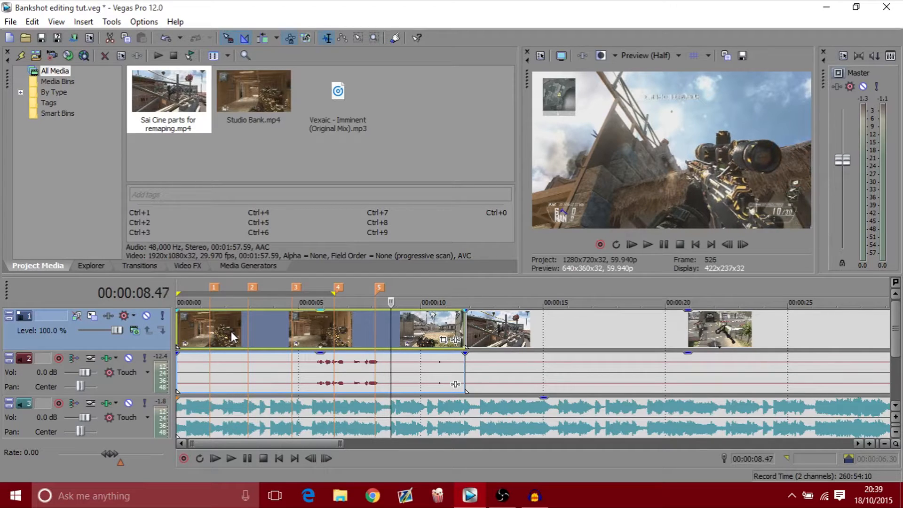
{"action": "key", "text": "alt+Left"}
{"action": "key", "text": "alt+Left"}
{"action": "key", "text": "alt+Left"}
{"action": "key", "text": "alt+Left"}
{"action": "key", "text": "alt+Left"}
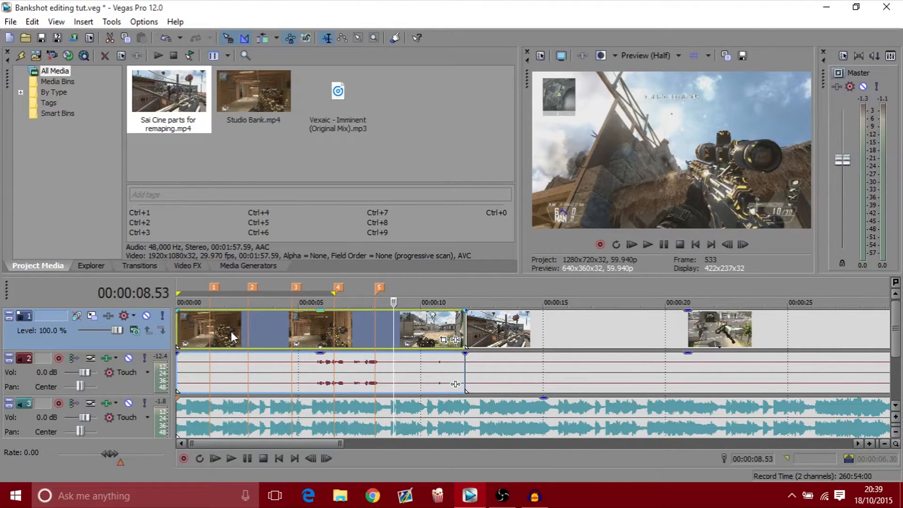
{"action": "key", "text": "s"}
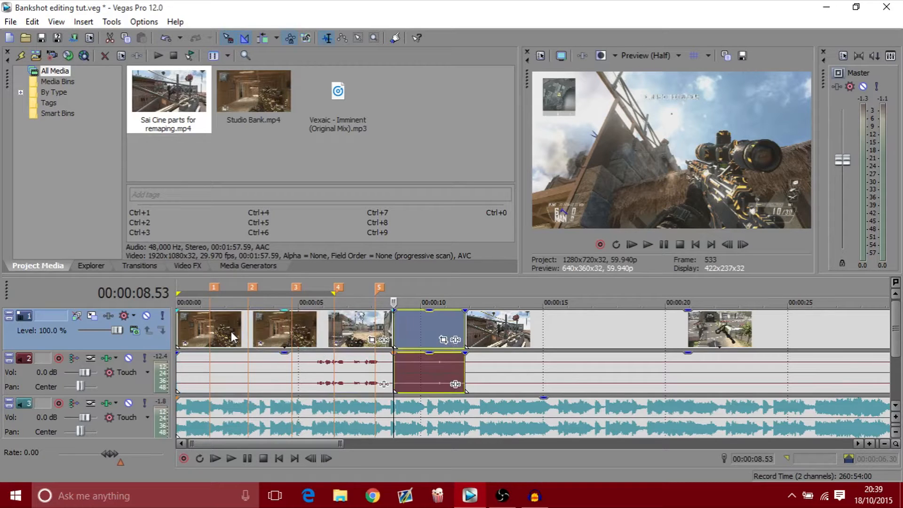
Delete the part of the gameplay clip before the split and move the remaining part to the timeline start.
{"action": "left_click", "coordinate": [292, 329]}
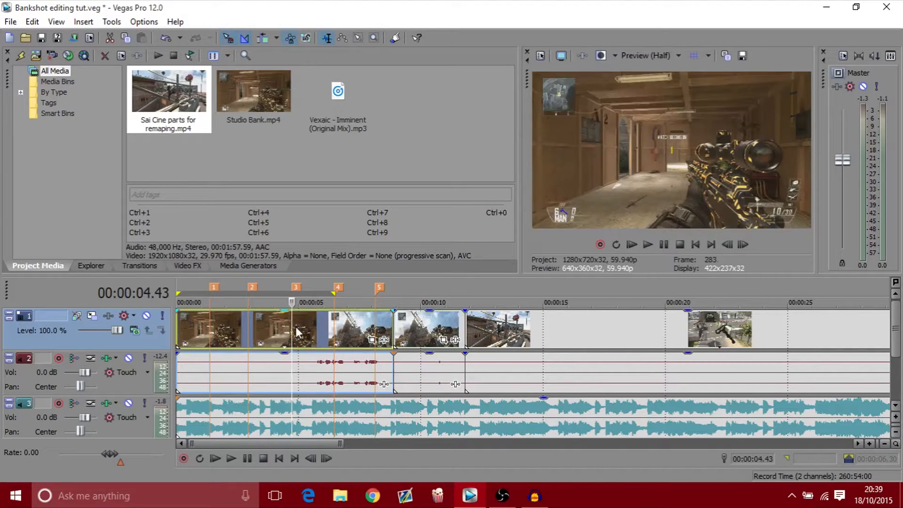
{"action": "key", "text": "Delete"}
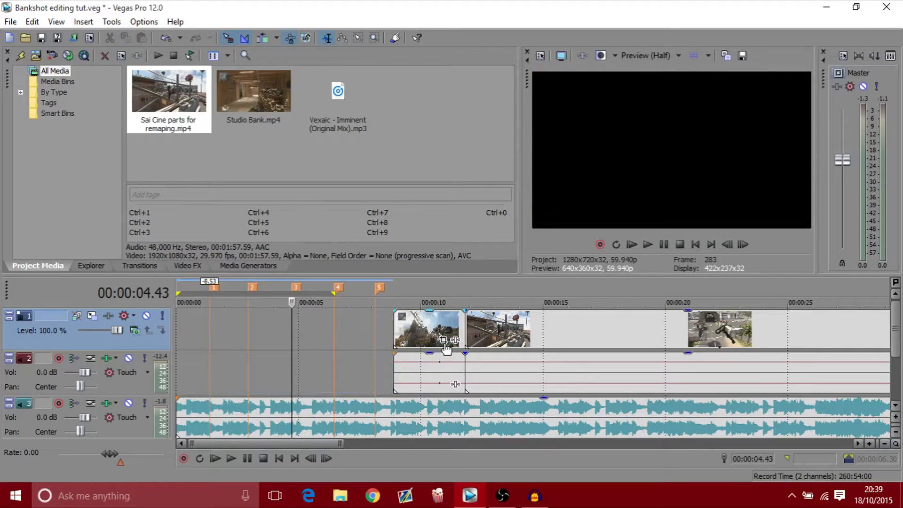
{"action": "left_click_drag", "start_coordinate": [407, 332], "coordinate": [183, 337]}
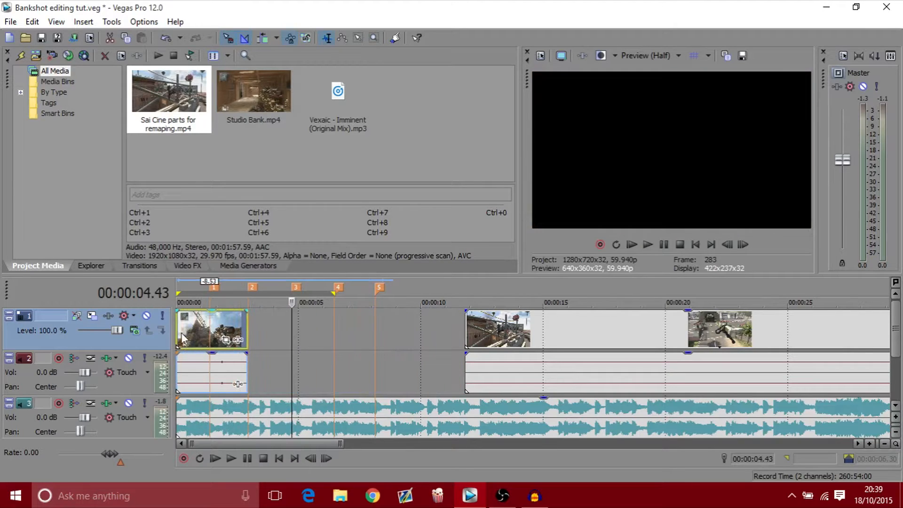
Cut off the end of the gameplay clip after 00:00:02.27 and move the clip to start at marker 1.
{"action": "left_click", "coordinate": [179, 332]}
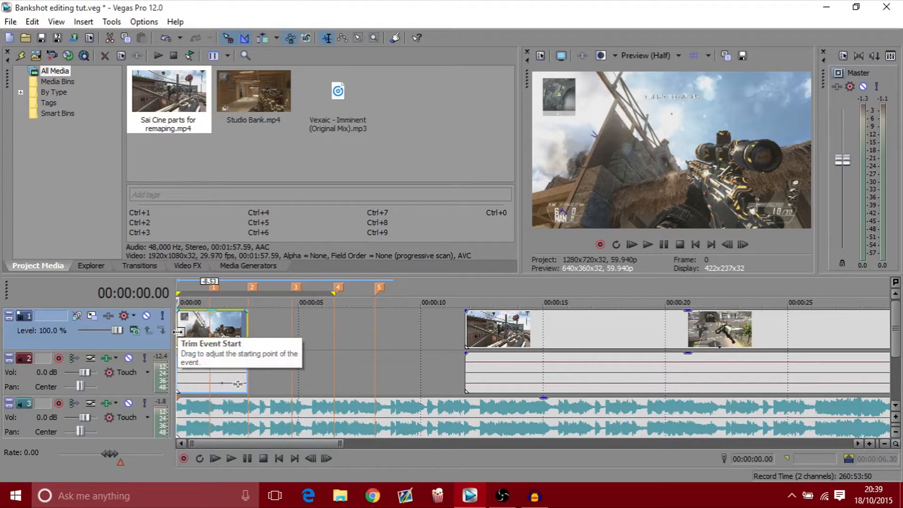
{"action": "key", "text": "space"}
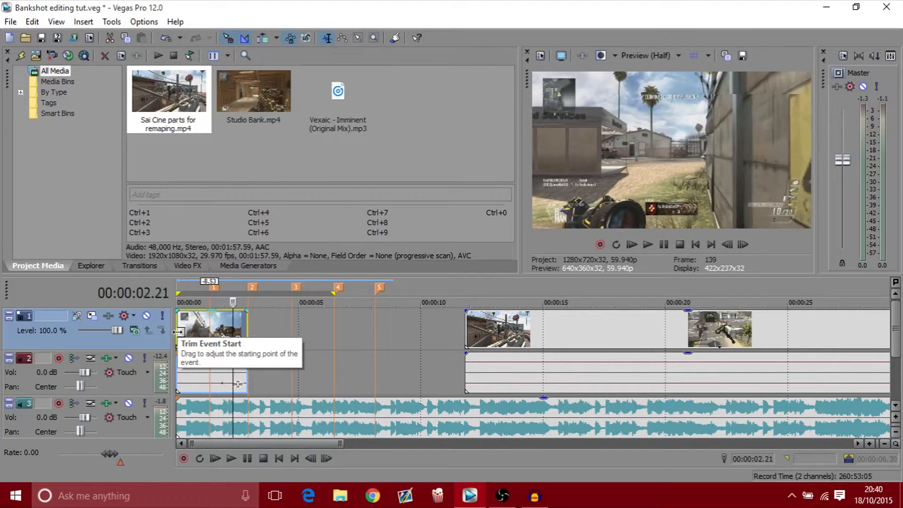
{"action": "key", "text": "Left"}
{"action": "key", "text": "Left"}
{"action": "key", "text": "Left"}
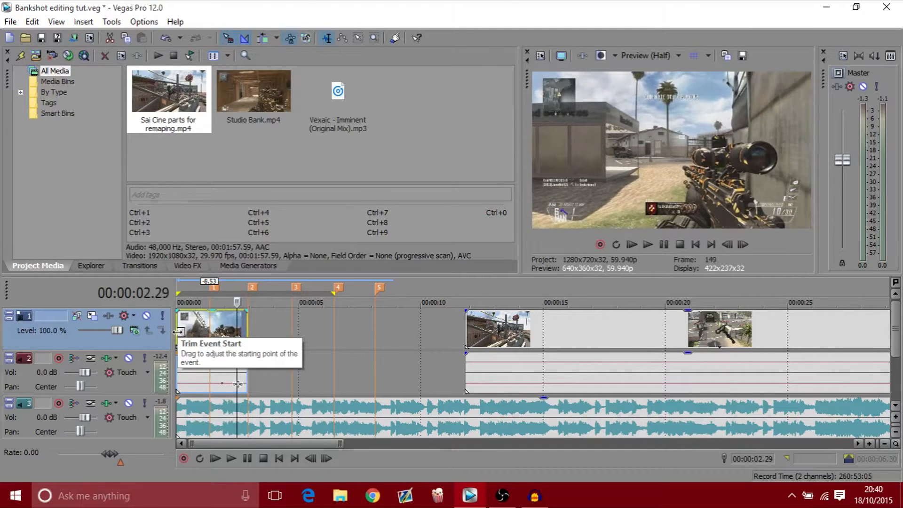
{"action": "key", "text": "s"}
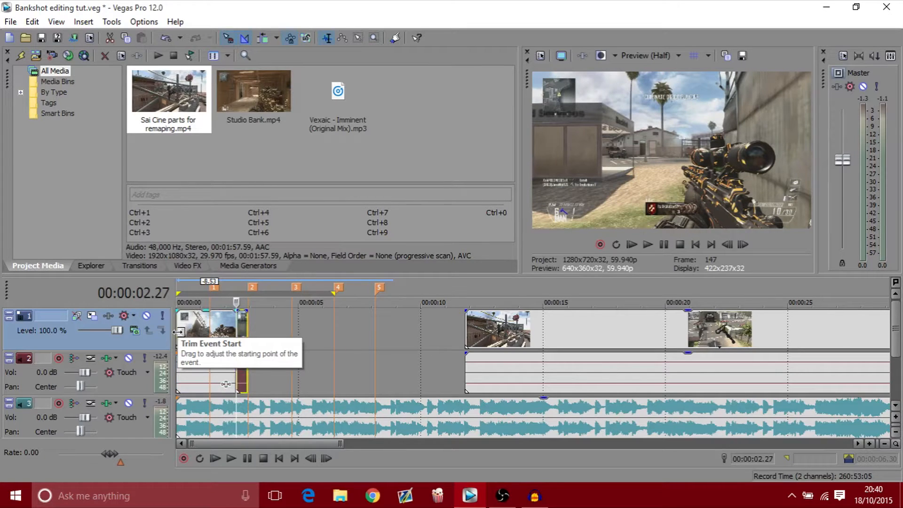
{"action": "key", "text": "Delete"}
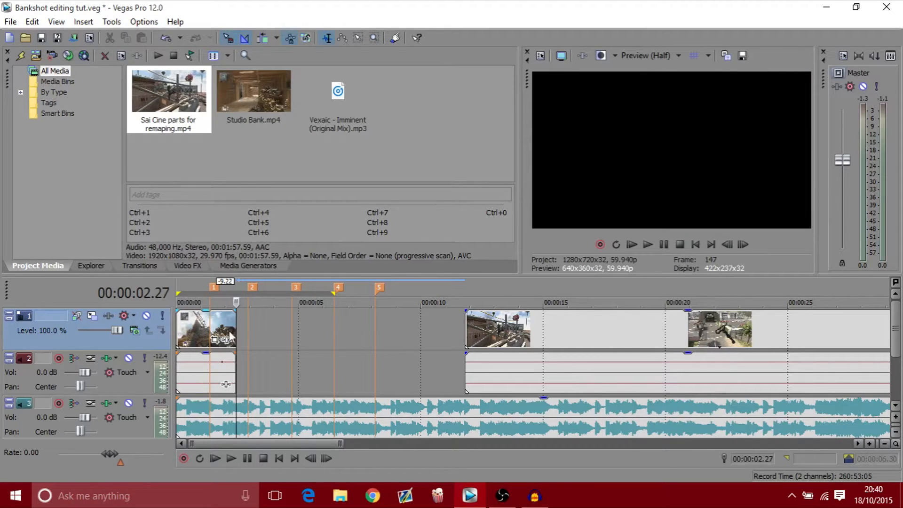
{"action": "left_click_drag", "start_coordinate": [217, 332], "coordinate": [251, 335]}
{"action": "left_click", "coordinate": [209, 329]}
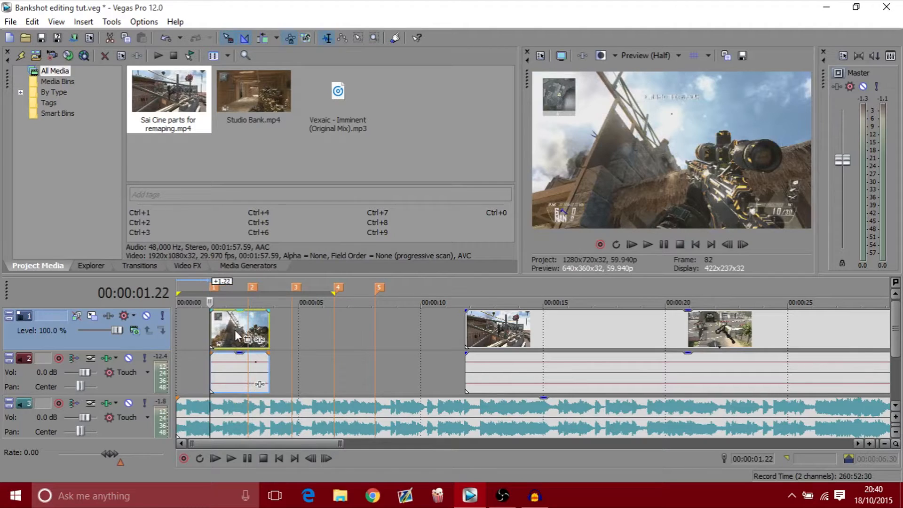
Split the cinematic clip at 00:00:22.37, exactly where the footage changes to the soldier shot.
{"action": "left_click", "coordinate": [464, 333]}
{"action": "key", "text": "space"}
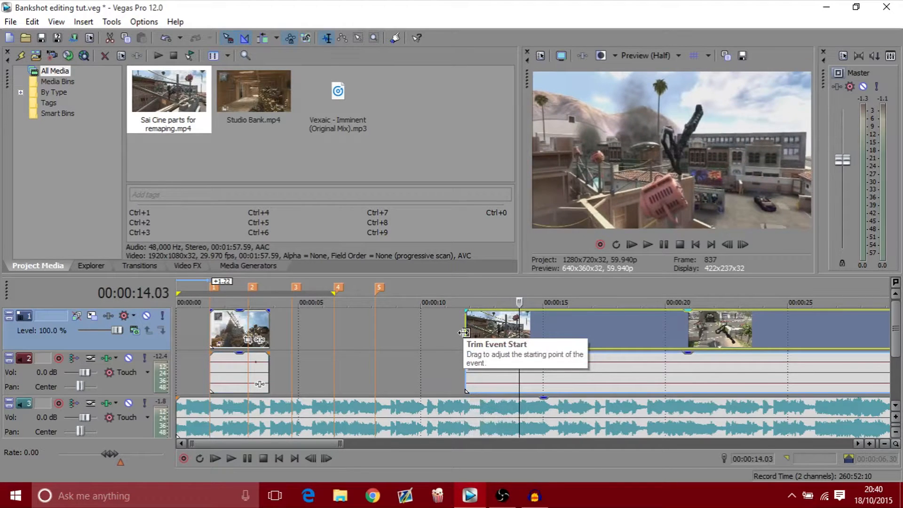
{"action": "scroll", "coordinate": [463, 332], "scroll_direction": "down", "scroll_amount": 2}
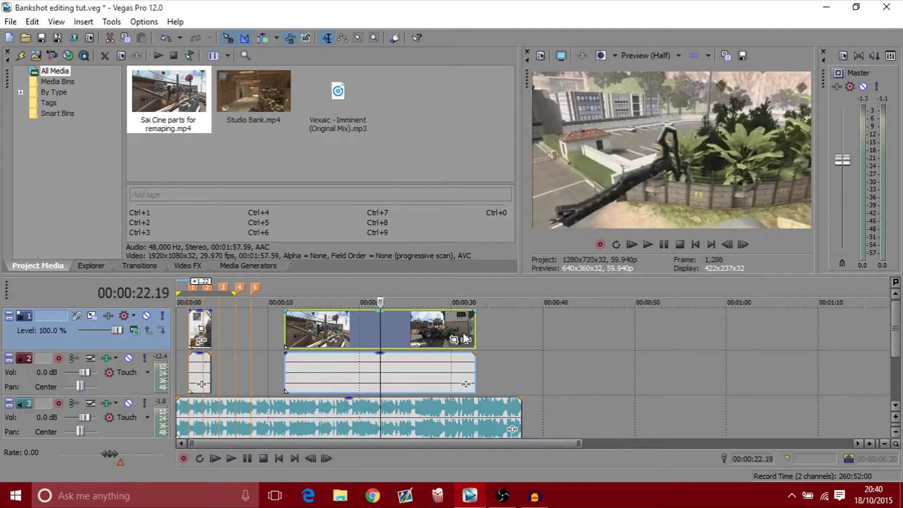
{"action": "key", "text": "space"}
{"action": "scroll", "coordinate": [463, 332], "scroll_direction": "up", "scroll_amount": 3}
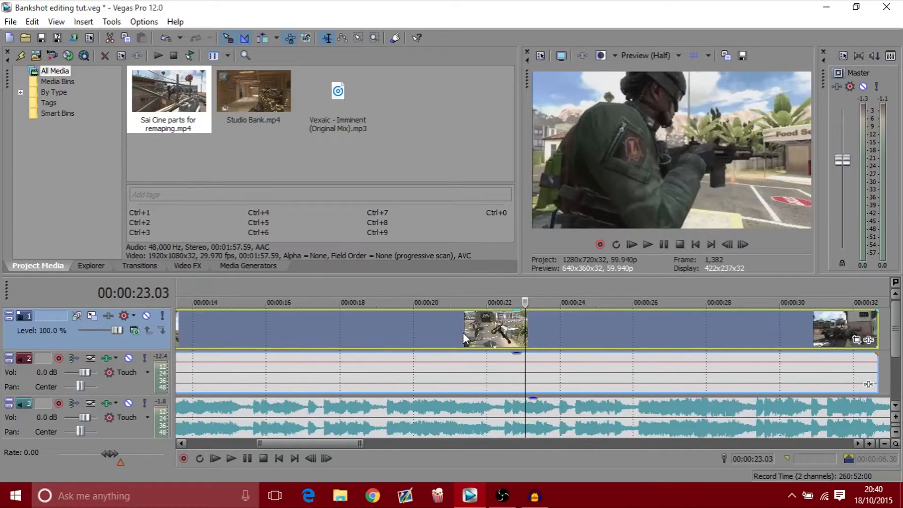
{"action": "scroll", "coordinate": [463, 332], "scroll_direction": "up", "scroll_amount": 4}
{"action": "key", "text": "Left"}
{"action": "key", "text": "Left"}
{"action": "key", "text": "Left"}
{"action": "key", "text": "Left"}
{"action": "key", "text": "Left"}
{"action": "key", "text": "Left"}
{"action": "key", "text": "Left"}
{"action": "key", "text": "Left"}
{"action": "key", "text": "Left"}
{"action": "key", "text": "Left"}
{"action": "key", "text": "Left"}
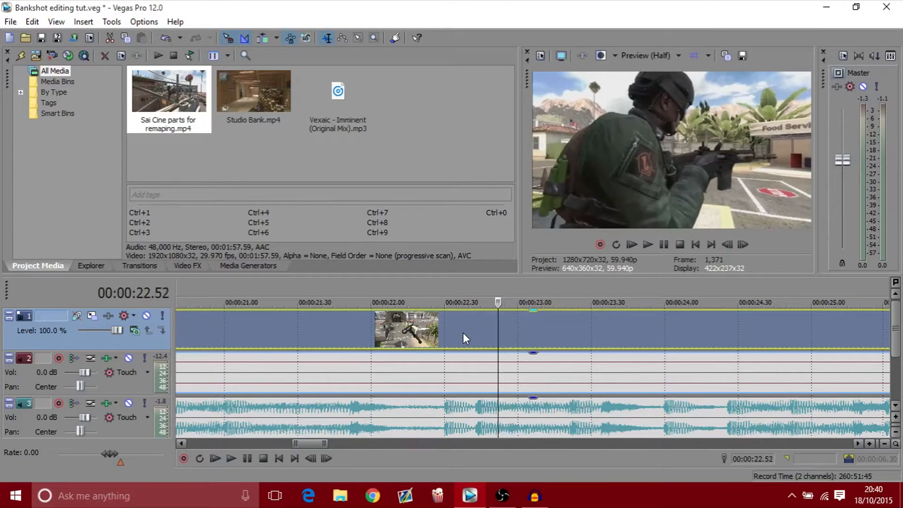
{"action": "key", "text": "Left"}
{"action": "key", "text": "Left"}
{"action": "key", "text": "Left"}
{"action": "key", "text": "Left"}
{"action": "key", "text": "Left"}
{"action": "key", "text": "Left"}
{"action": "key", "text": "Left"}
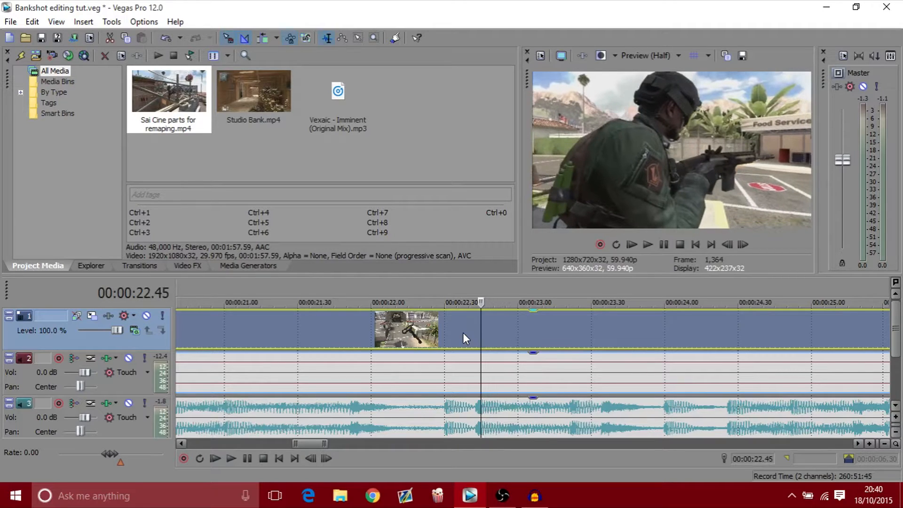
{"action": "key", "text": "Left"}
{"action": "key", "text": "Left"}
{"action": "key", "text": "Left"}
{"action": "key", "text": "Left"}
{"action": "key", "text": "Left"}
{"action": "key", "text": "Left"}
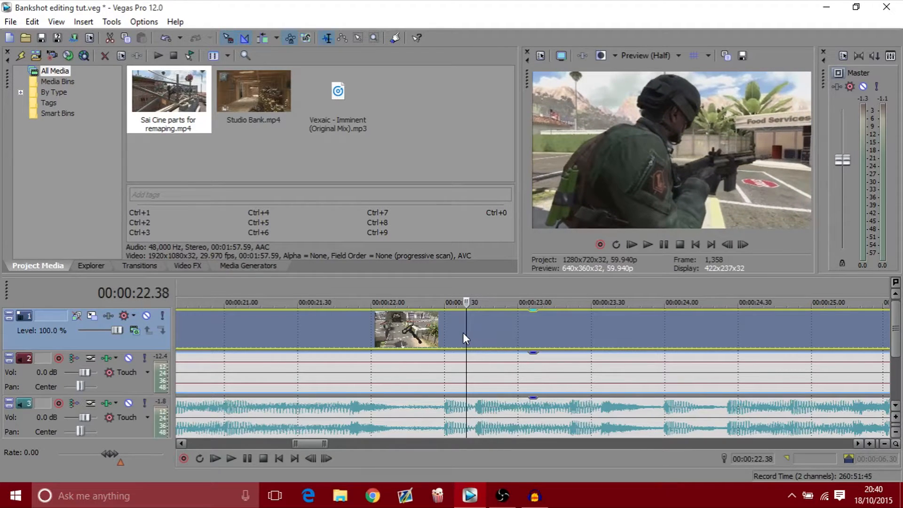
{"action": "key", "text": "Left"}
{"action": "key", "text": "Left"}
{"action": "key", "text": "Left"}
{"action": "key", "text": "Left"}
{"action": "key", "text": "Left"}
{"action": "key", "text": "Left"}
{"action": "key", "text": "Left"}
{"action": "key", "text": "Left"}
{"action": "key", "text": "Up"}
{"action": "key", "text": "Up"}
{"action": "key", "text": "Up"}
{"action": "key", "text": "Up"}
{"action": "key", "text": "Right"}
{"action": "key", "text": "Right"}
{"action": "key", "text": "Right"}
{"action": "key", "text": "Right"}
{"action": "key", "text": "Right"}
{"action": "key", "text": "Right"}
{"action": "key", "text": "Left"}
{"action": "key", "text": "Right"}
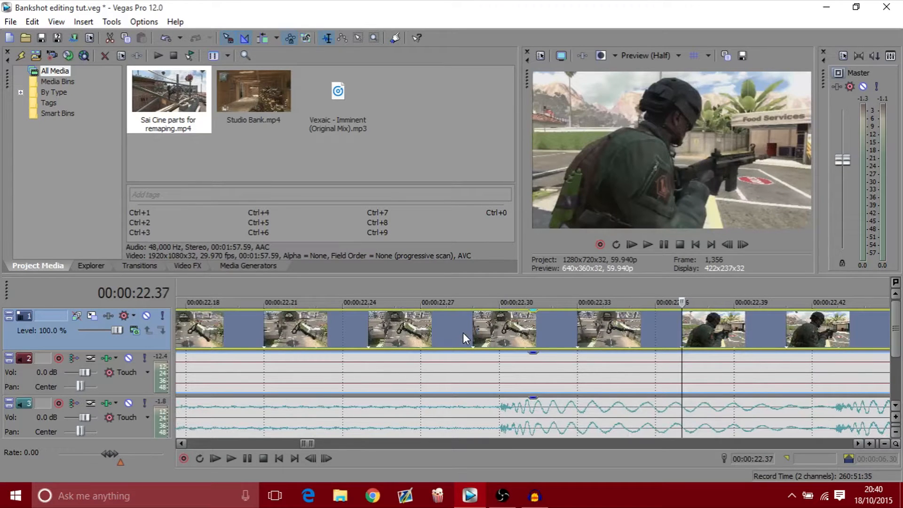
{"action": "key", "text": "s"}
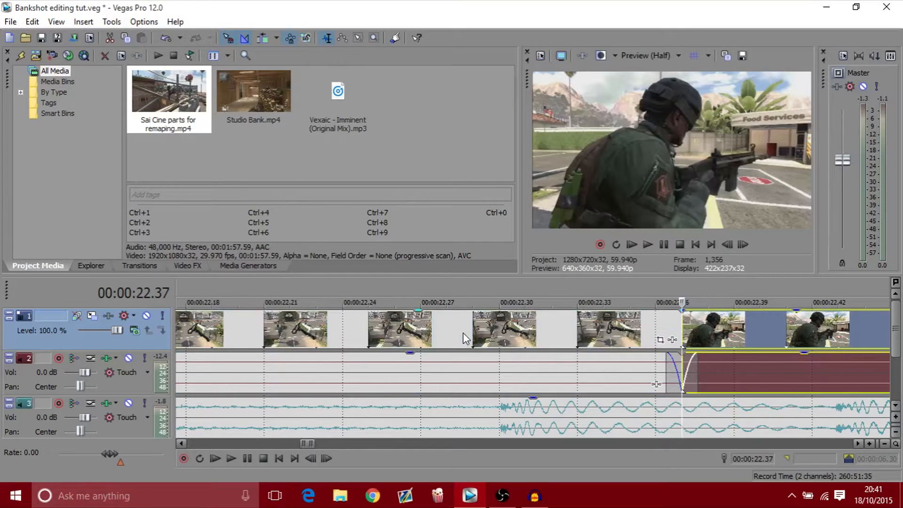
Move the first part of the cinematic clip earlier by 1.31 to separate it from the soldier shot.
{"action": "scroll", "coordinate": [463, 332], "scroll_direction": "down", "scroll_amount": 6}
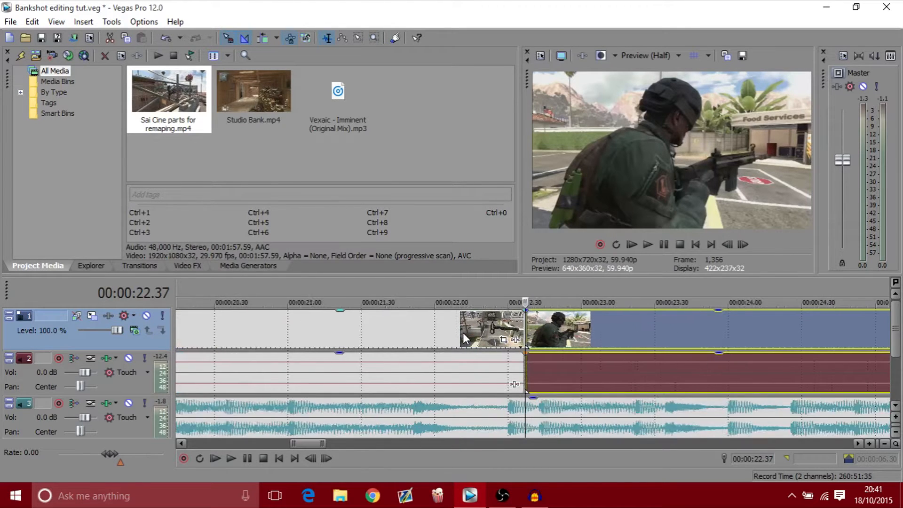
{"action": "scroll", "coordinate": [463, 332], "scroll_direction": "down", "scroll_amount": 7}
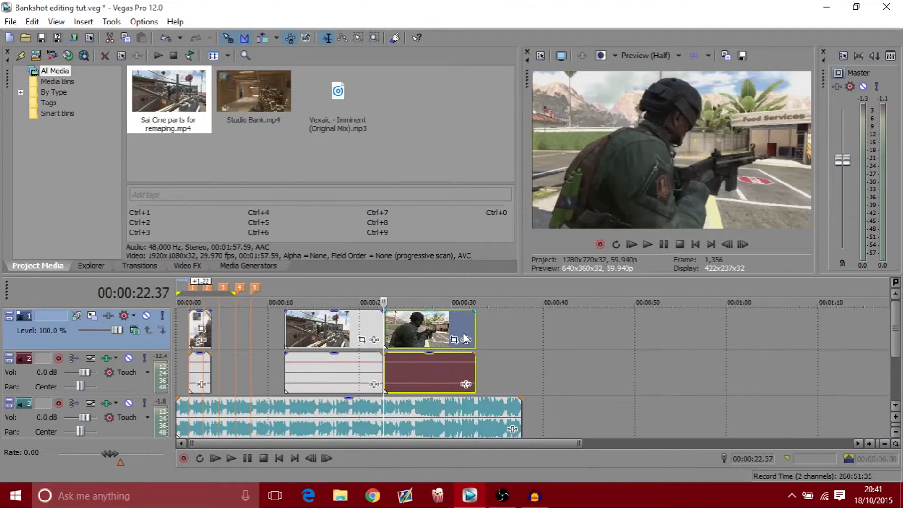
{"action": "mouse_move", "coordinate": [345, 328]}
{"action": "left_mouse_down"}
{"action": "mouse_move", "coordinate": [322, 328]}
{"action": "mouse_move", "coordinate": [331, 329]}
{"action": "left_mouse_up"}
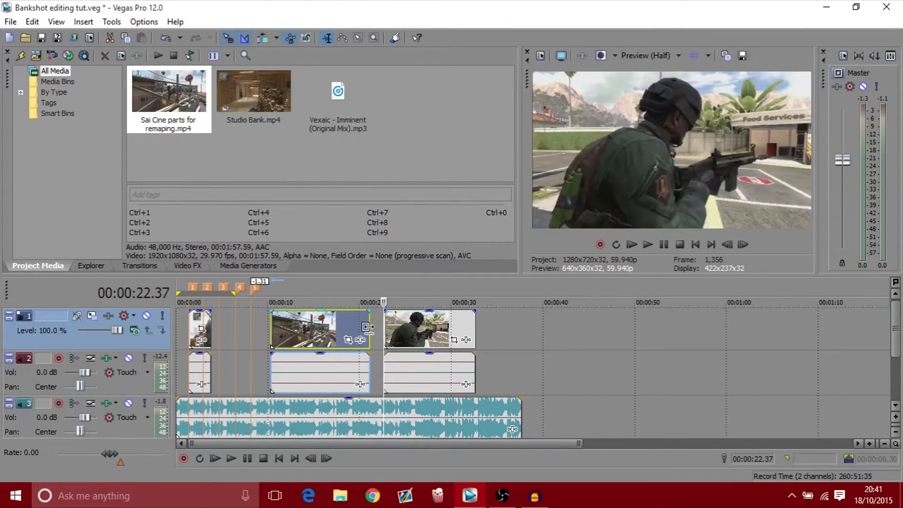
Trim 8.06 and 7.33 off the ends of the two cinematic clips and move them directly behind the gameplay clip.
{"action": "left_click_drag", "start_coordinate": [368, 327], "coordinate": [287, 334]}
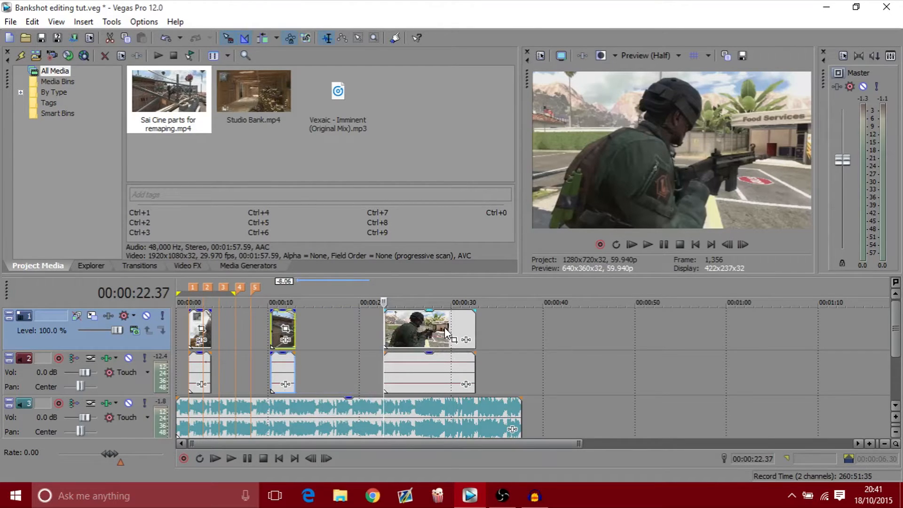
{"action": "left_click_drag", "start_coordinate": [475, 328], "coordinate": [396, 330]}
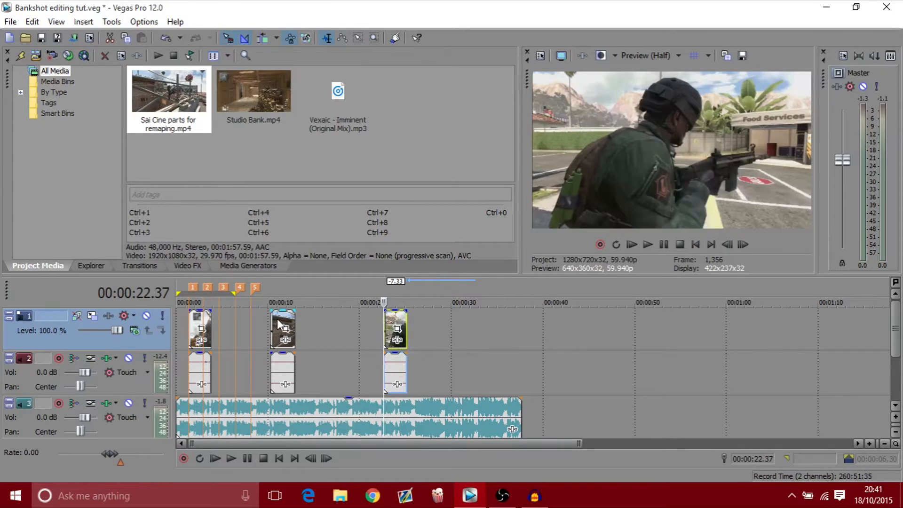
{"action": "left_click_drag", "start_coordinate": [279, 324], "coordinate": [224, 328]}
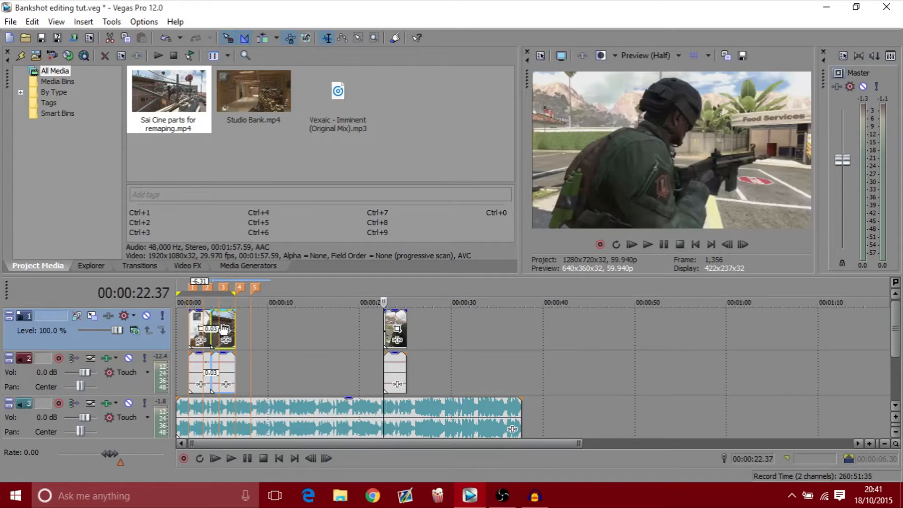
{"action": "left_click_drag", "start_coordinate": [391, 326], "coordinate": [247, 335]}
{"action": "left_click", "coordinate": [233, 332]}
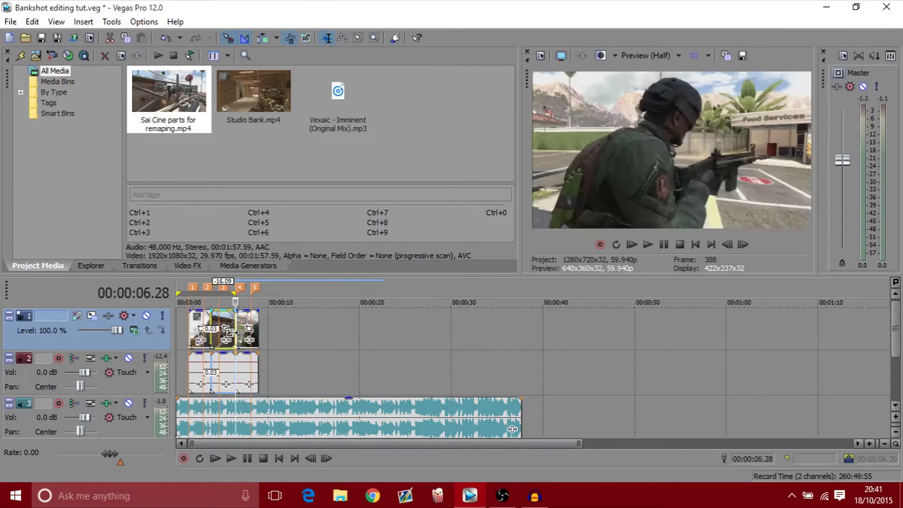
Move the first cinematic clip to start at marker 2 and the soldier clip at marker 3, each overlapping the preceding clip.
{"action": "scroll", "coordinate": [231, 332], "scroll_direction": "up", "scroll_amount": 2}
{"action": "scroll", "coordinate": [233, 332], "scroll_direction": "up", "scroll_amount": 8}
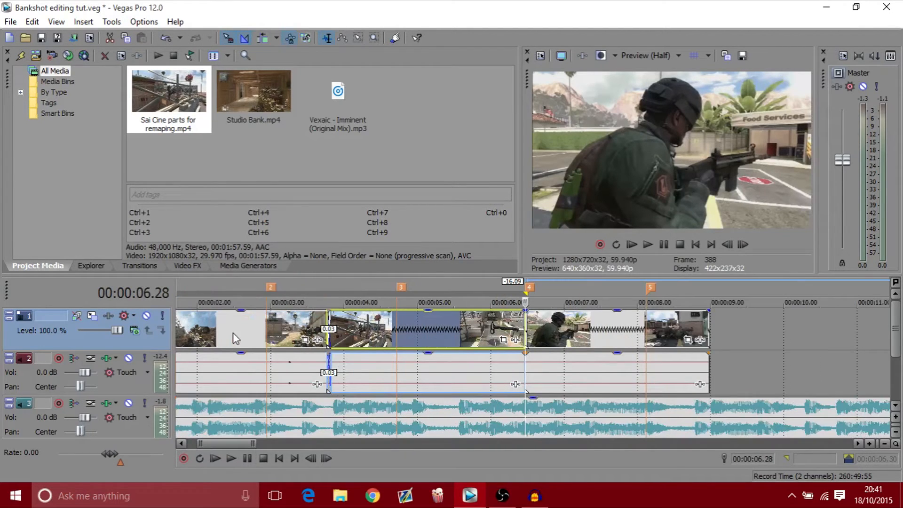
{"action": "left_click_drag", "start_coordinate": [374, 335], "coordinate": [375, 335]}
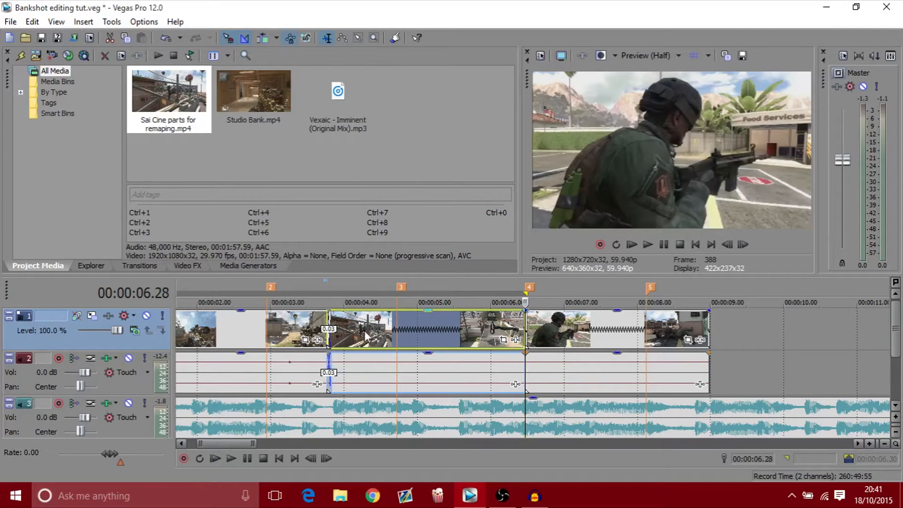
{"action": "left_click", "coordinate": [285, 334]}
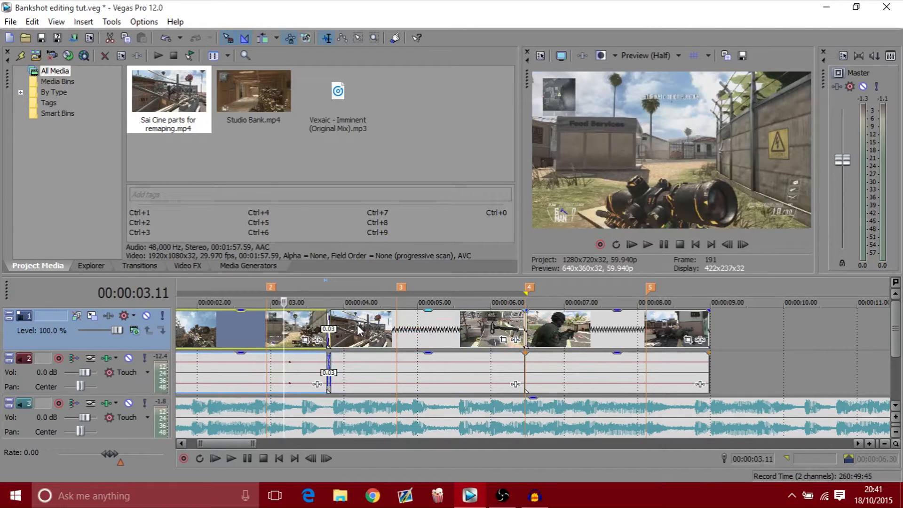
{"action": "left_click", "coordinate": [358, 329]}
{"action": "left_click_drag", "start_coordinate": [357, 329], "coordinate": [308, 343]}
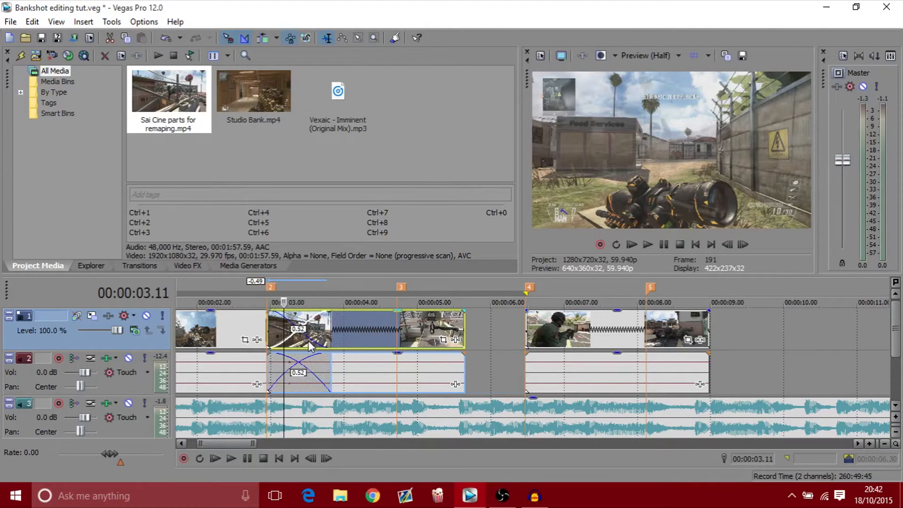
{"action": "scroll", "coordinate": [309, 343], "scroll_direction": "down", "scroll_amount": 2}
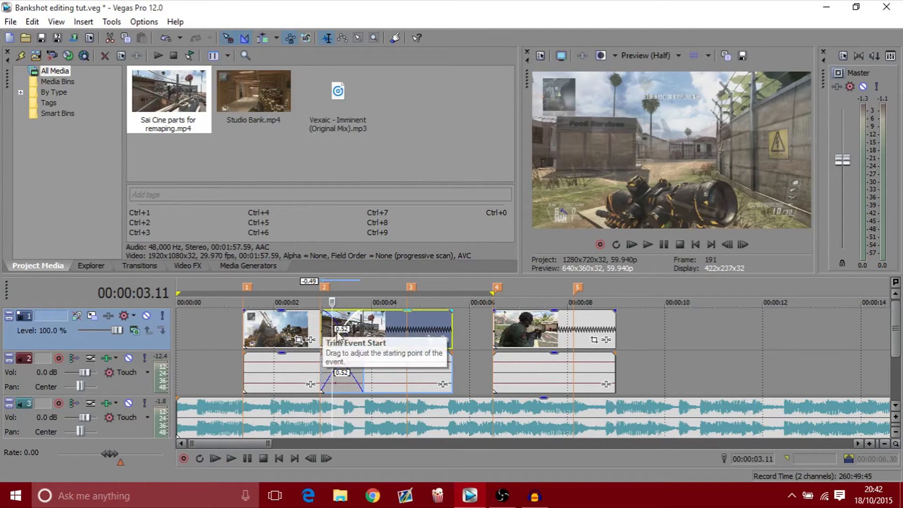
{"action": "left_click_drag", "start_coordinate": [507, 339], "coordinate": [422, 331]}
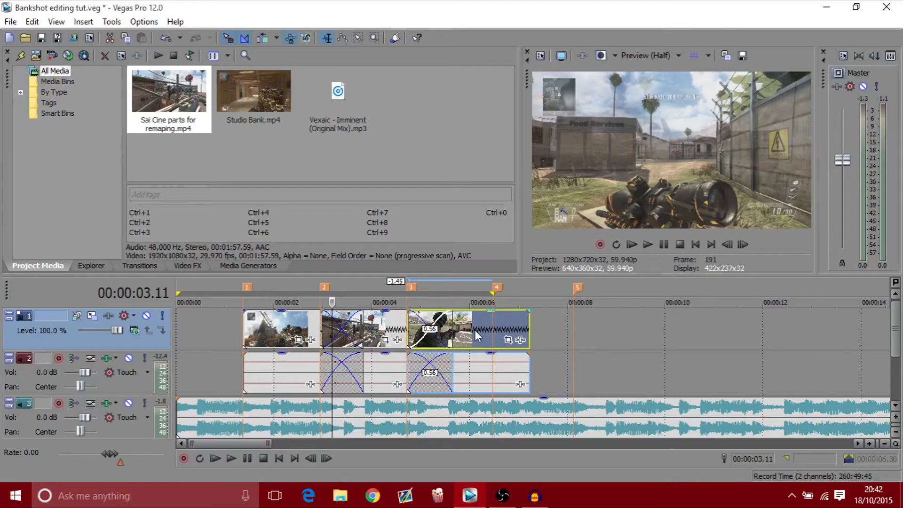
Split the soldier clip at marker 4 (00:00:06.28) and delete the part after the split.
{"action": "left_click", "coordinate": [494, 326]}
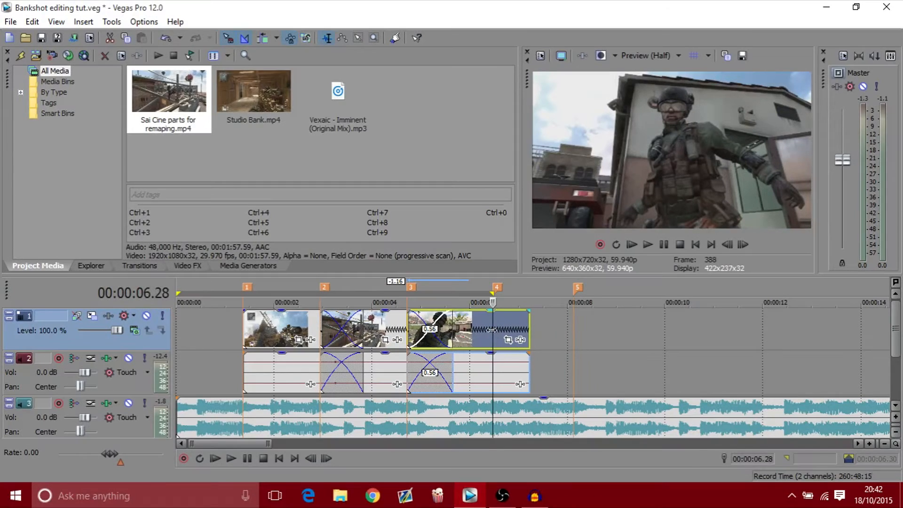
{"action": "key", "text": "s"}
{"action": "key", "text": "Delete"}
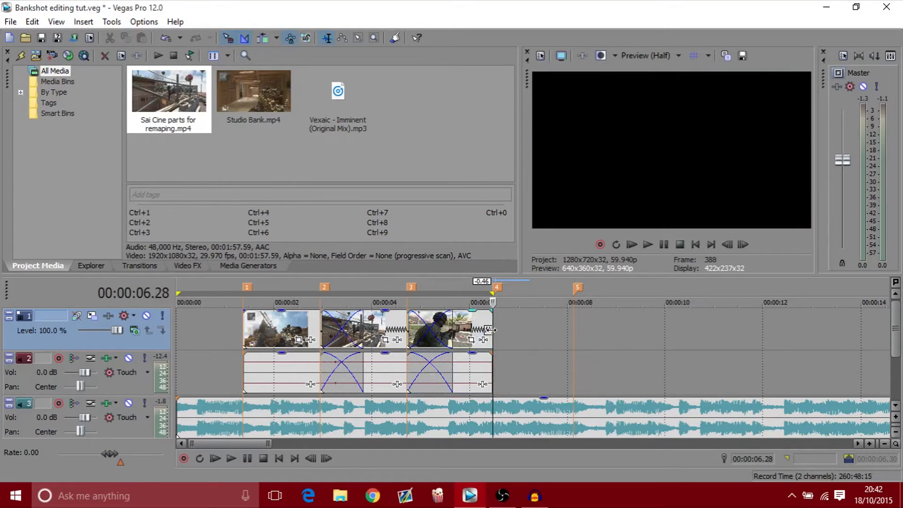
Split the music at 00:00:01.22, where the gameplay clip starts, and delete the part before the split.
{"action": "left_click", "coordinate": [244, 337]}
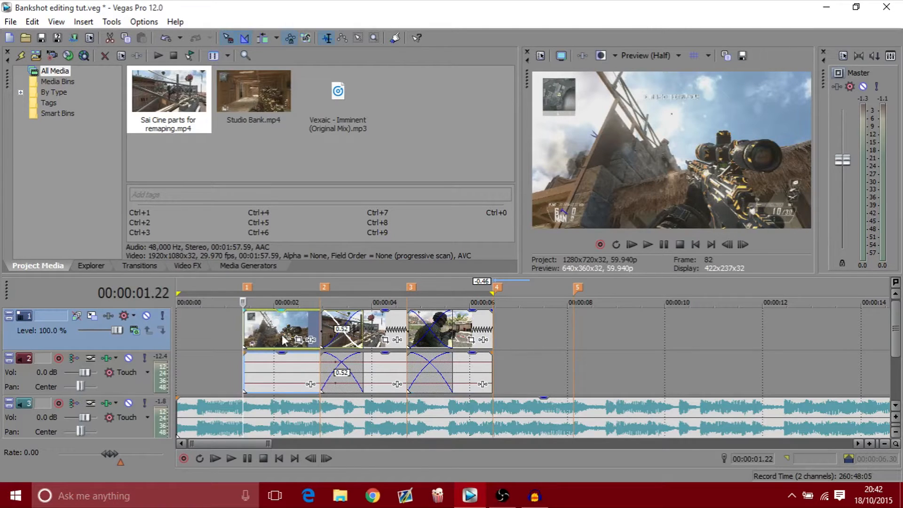
{"action": "left_click", "coordinate": [321, 332]}
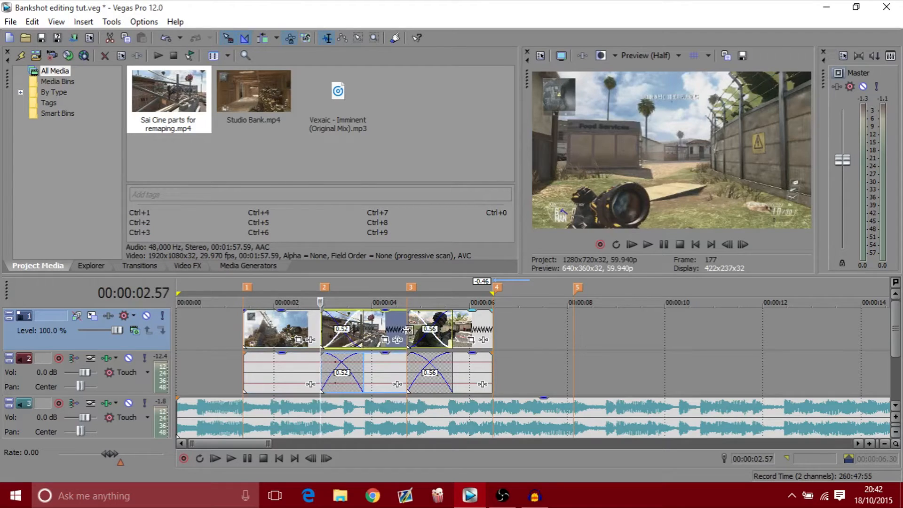
{"action": "left_click", "coordinate": [242, 405]}
{"action": "key", "text": "s"}
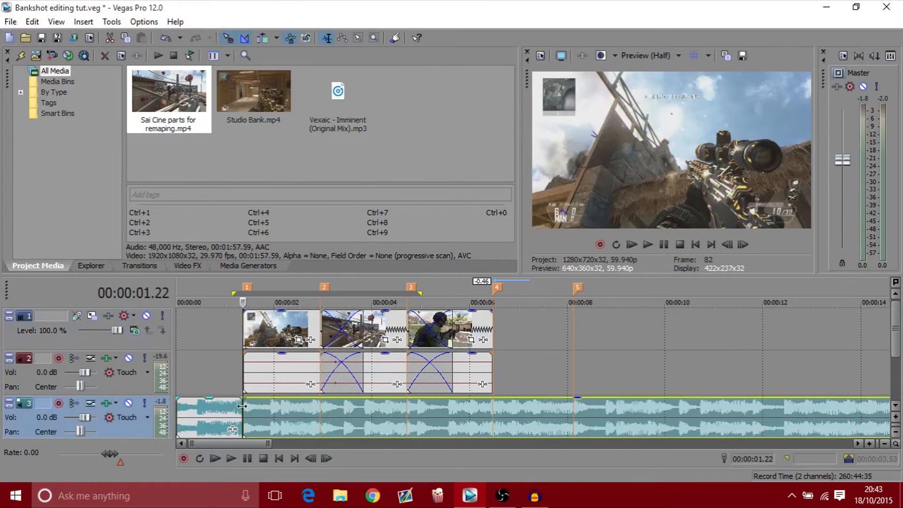
{"action": "left_click", "coordinate": [215, 410]}
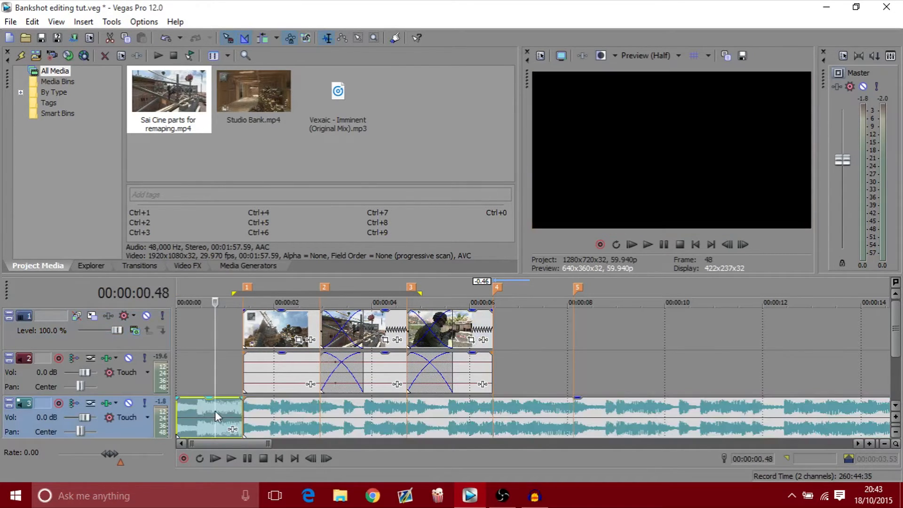
{"action": "key", "text": "Delete"}
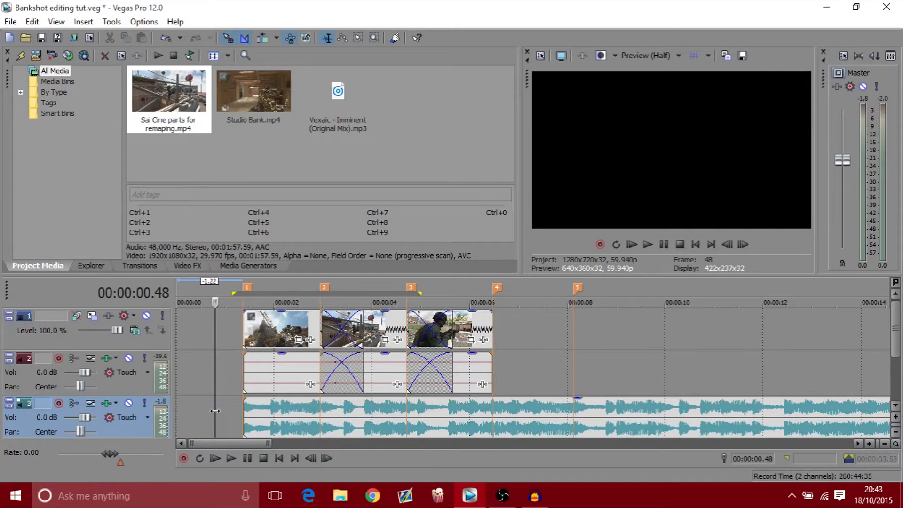
Split the music at 00:00:06.28, where the last clip ends, and delete the rest of the song.
{"action": "left_click", "coordinate": [493, 412]}
{"action": "key", "text": "s"}
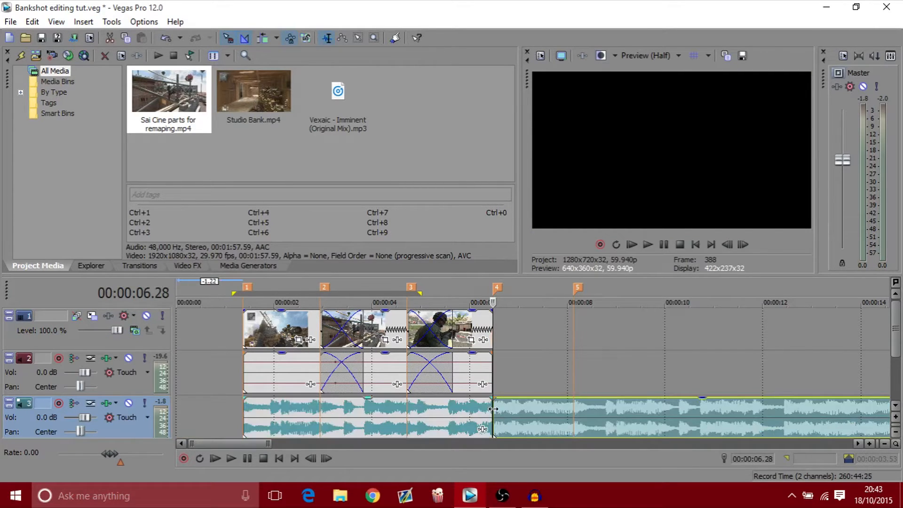
{"action": "key", "text": "Delete"}
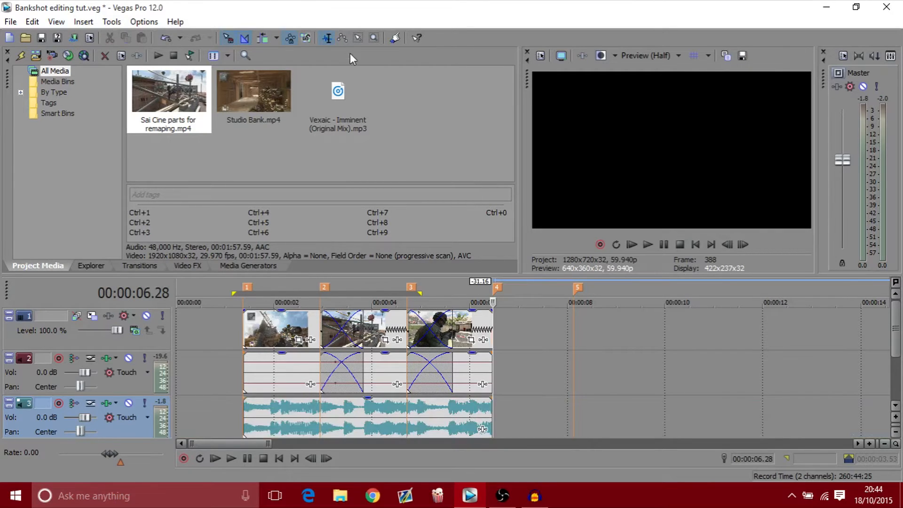
{"action": "left_click", "coordinate": [343, 37]}
{"action": "left_click_drag", "start_coordinate": [516, 341], "coordinate": [319, 365]}
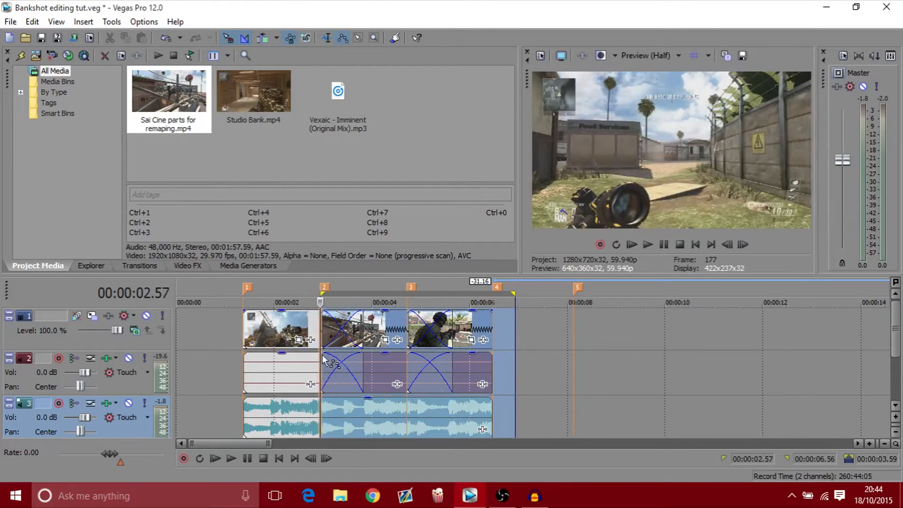
{"action": "left_click", "coordinate": [327, 37]}
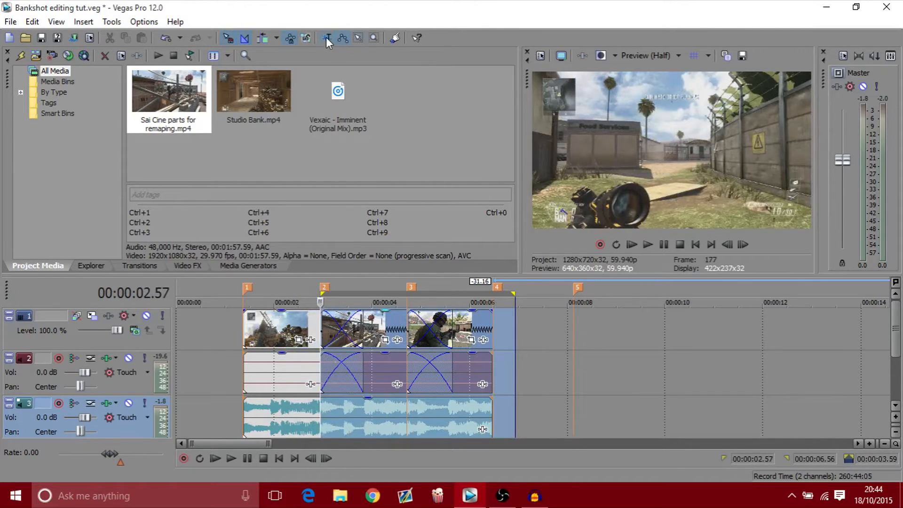
Select all video and audio events together with the Selection Edit tool and move them to the timeline start, restoring the Normal Edit tool.
{"action": "left_click", "coordinate": [359, 37]}
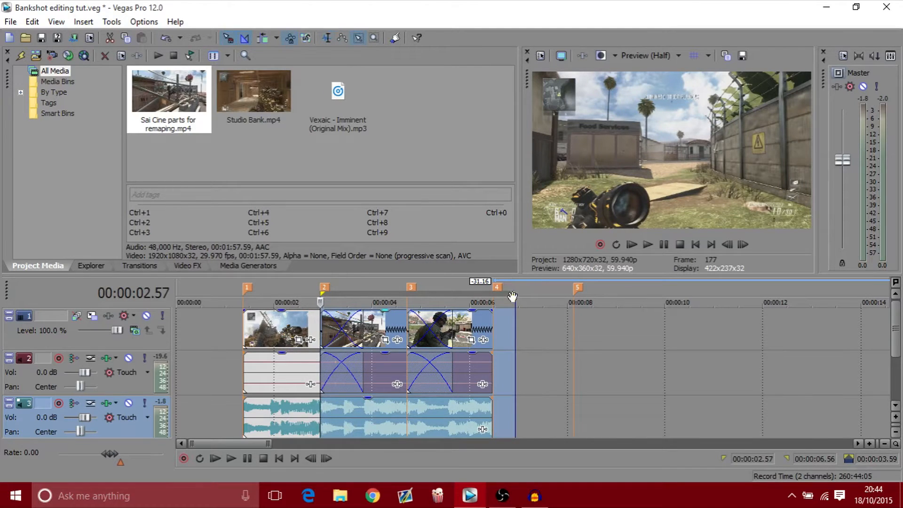
{"action": "left_click_drag", "start_coordinate": [530, 325], "coordinate": [196, 372]}
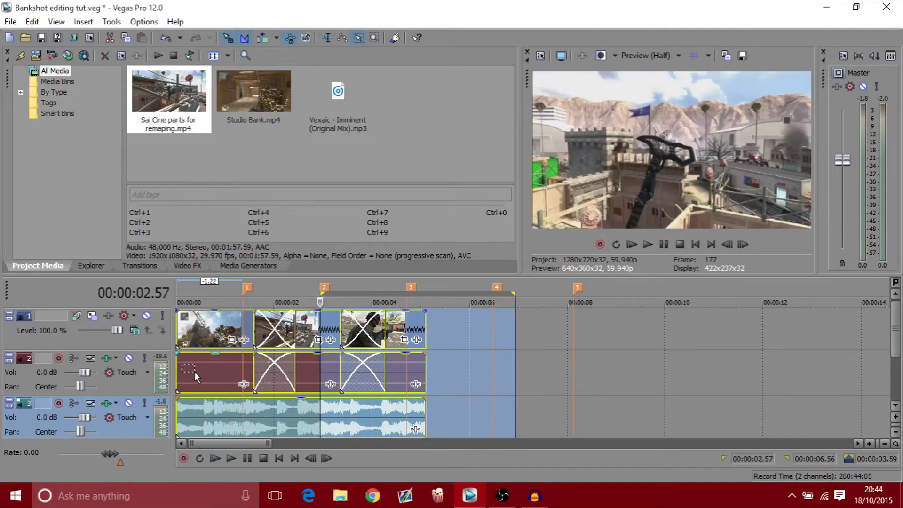
{"action": "left_click", "coordinate": [325, 40]}
{"action": "left_click", "coordinate": [221, 331]}
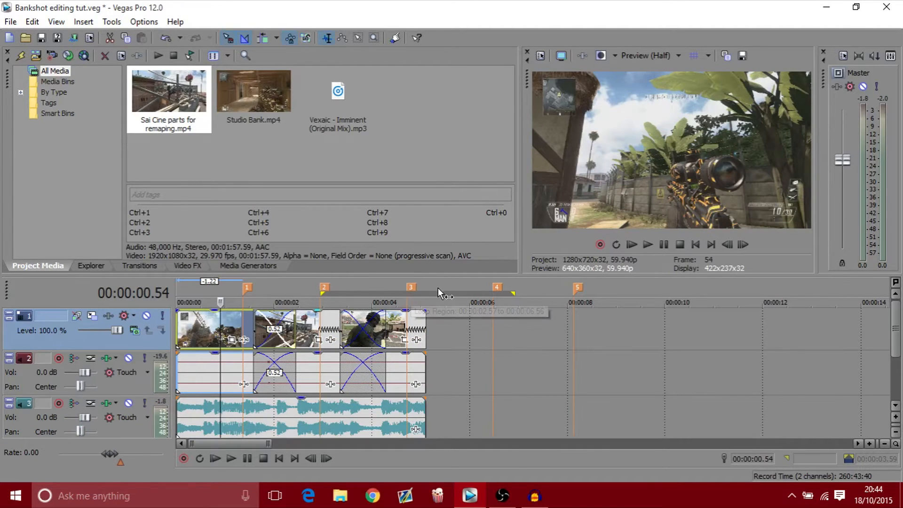
Apply the Magic Bullet Looks preset "Sai" to the gameplay clip.
{"action": "left_click", "coordinate": [188, 264]}
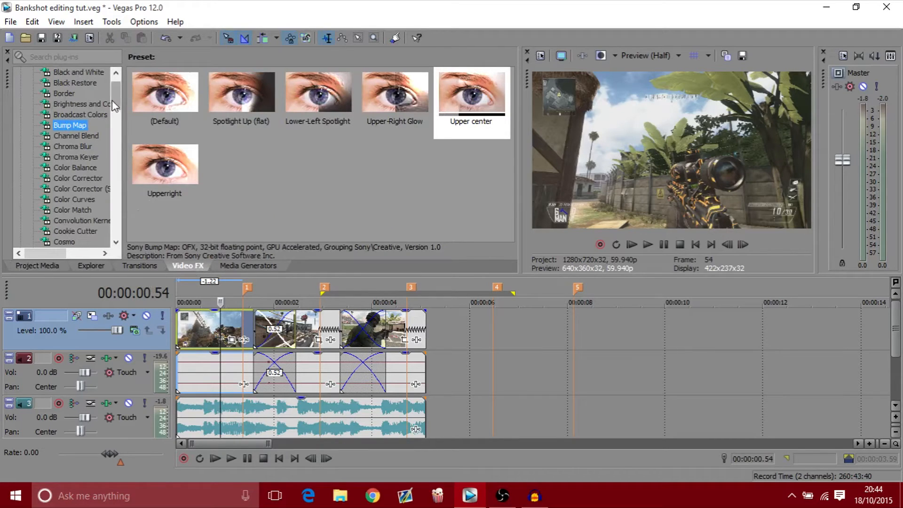
{"action": "left_click_drag", "start_coordinate": [117, 100], "coordinate": [118, 148]}
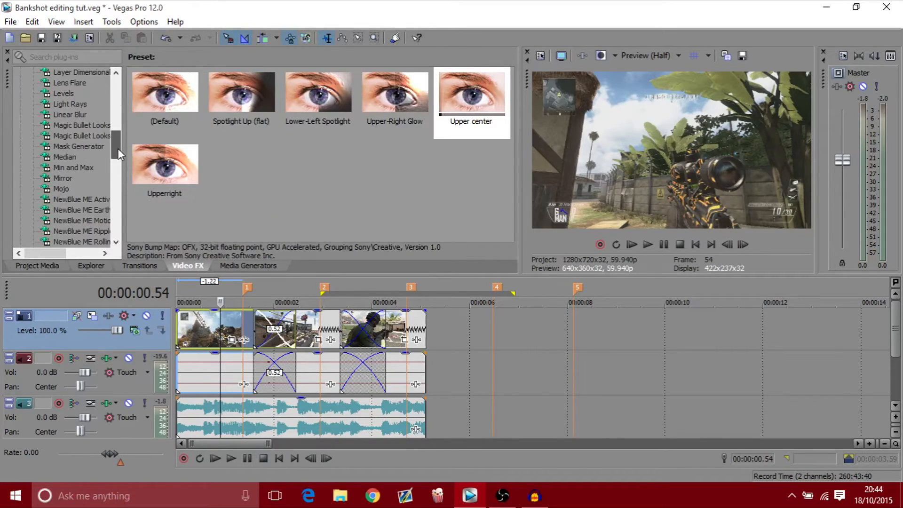
{"action": "left_click", "coordinate": [93, 132]}
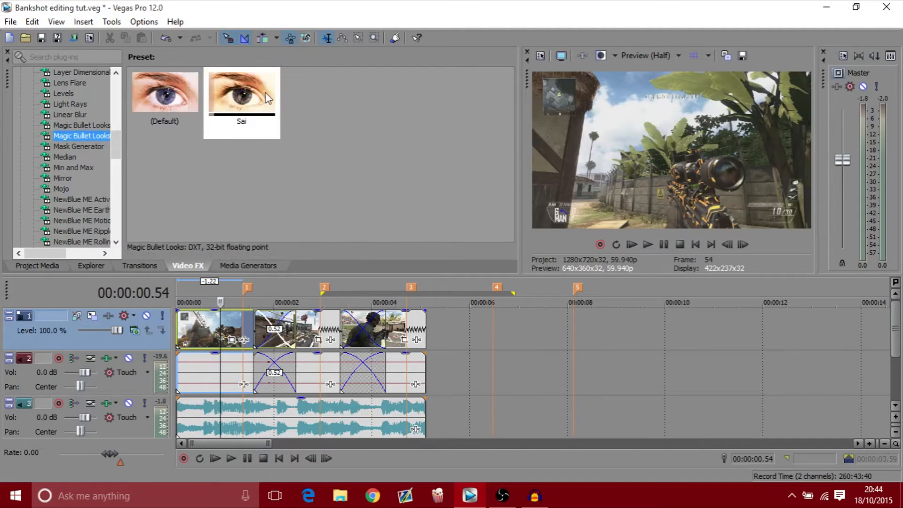
{"action": "left_click_drag", "start_coordinate": [241, 104], "coordinate": [210, 337]}
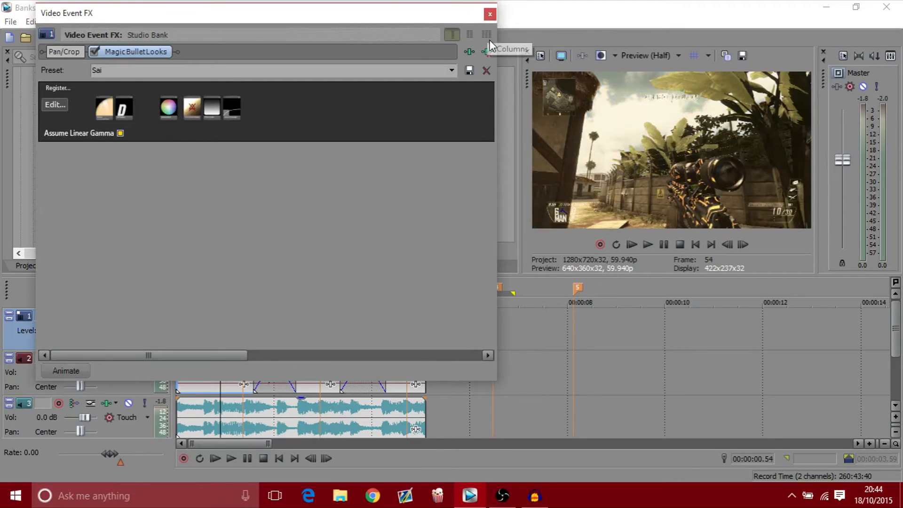
{"action": "left_click", "coordinate": [489, 15]}
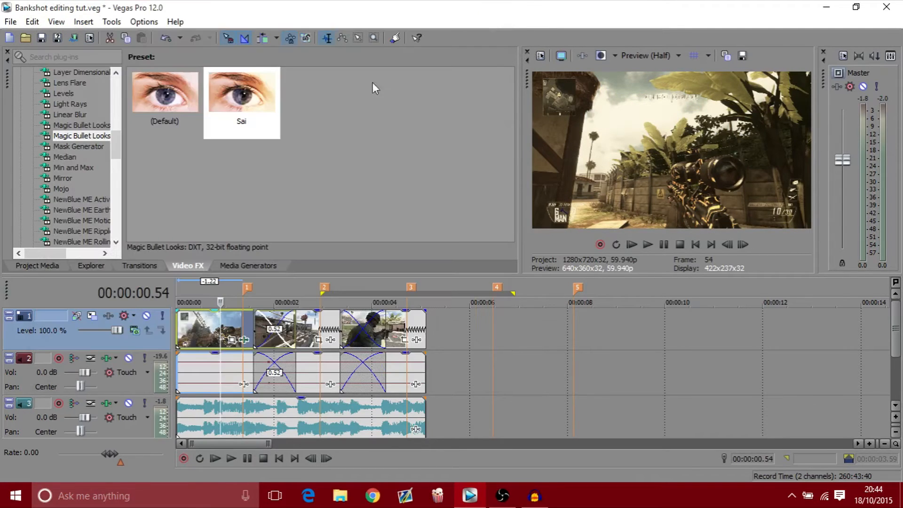
Apply the "Sai" Magic Bullet Looks preset to both cinematic clips as well.
{"action": "left_click_drag", "start_coordinate": [240, 112], "coordinate": [303, 326]}
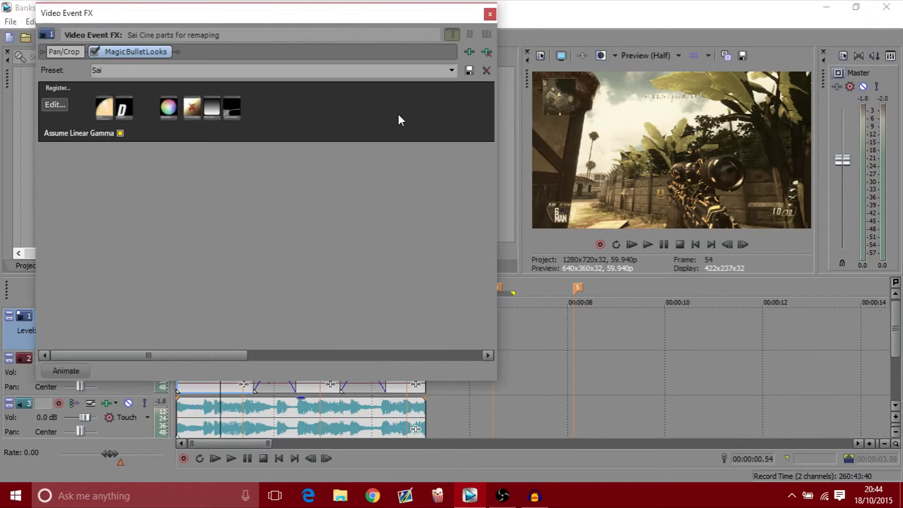
{"action": "left_click", "coordinate": [490, 13]}
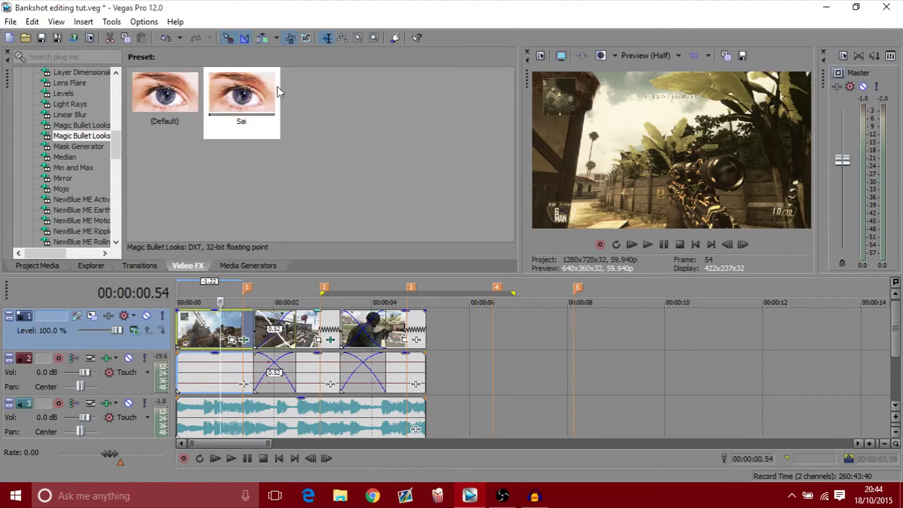
{"action": "left_click_drag", "start_coordinate": [254, 101], "coordinate": [398, 324]}
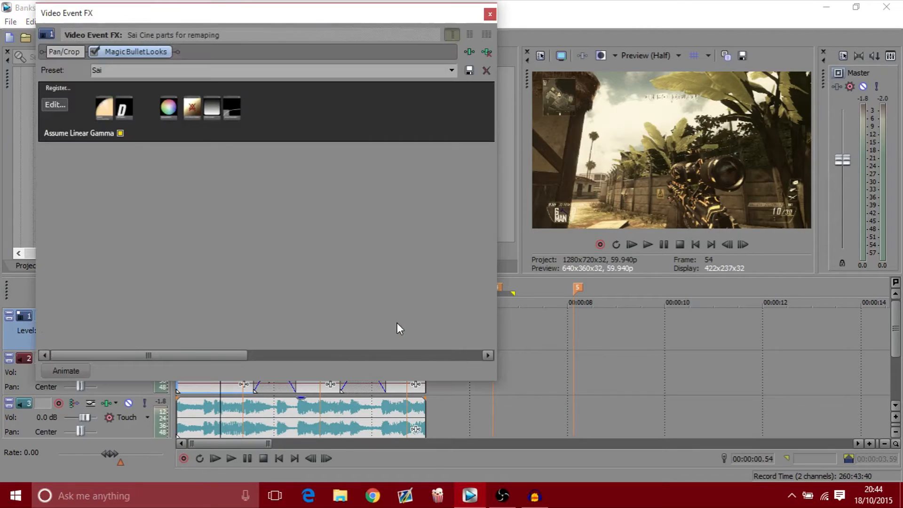
{"action": "left_click", "coordinate": [488, 15]}
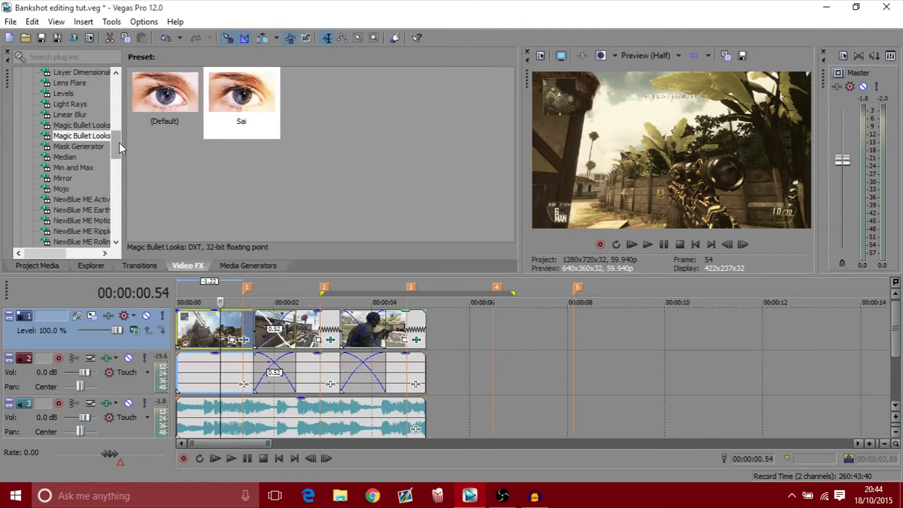
Apply the Film Effects preset "Reset to None" to the gameplay clip and set its particles to Flicker with an amount of about 5.04.
{"action": "left_click_drag", "start_coordinate": [120, 143], "coordinate": [116, 123]}
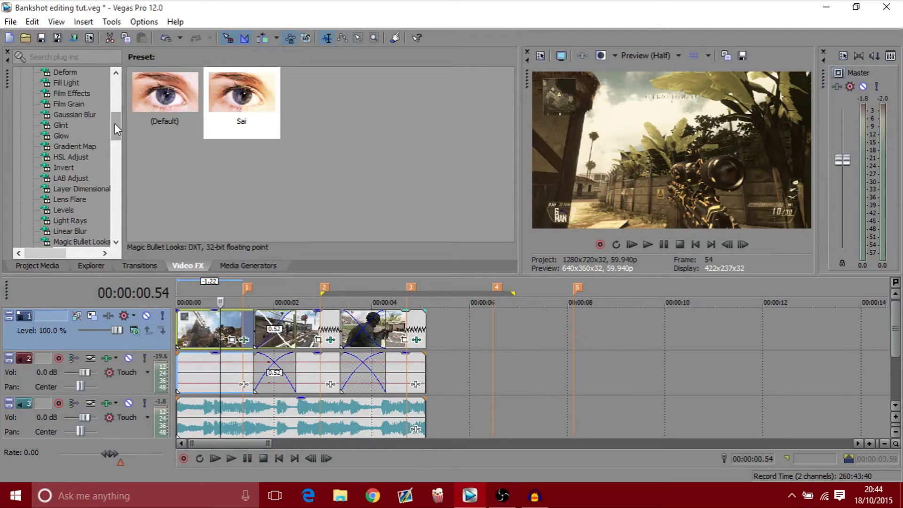
{"action": "left_click", "coordinate": [69, 93]}
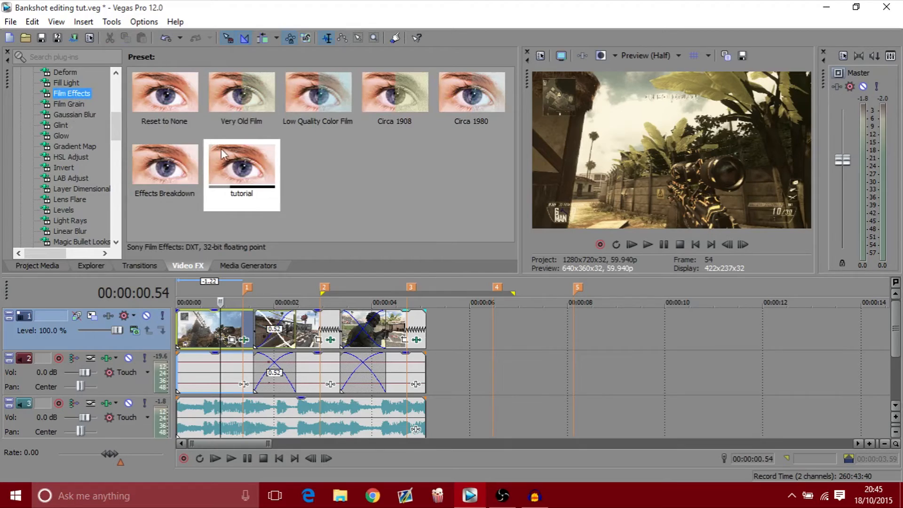
{"action": "left_click_drag", "start_coordinate": [168, 110], "coordinate": [214, 329]}
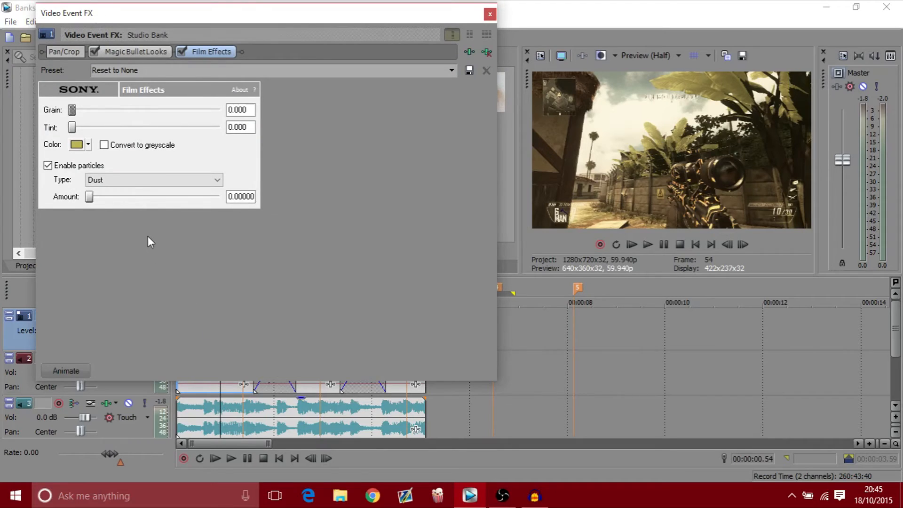
{"action": "left_click", "coordinate": [125, 180]}
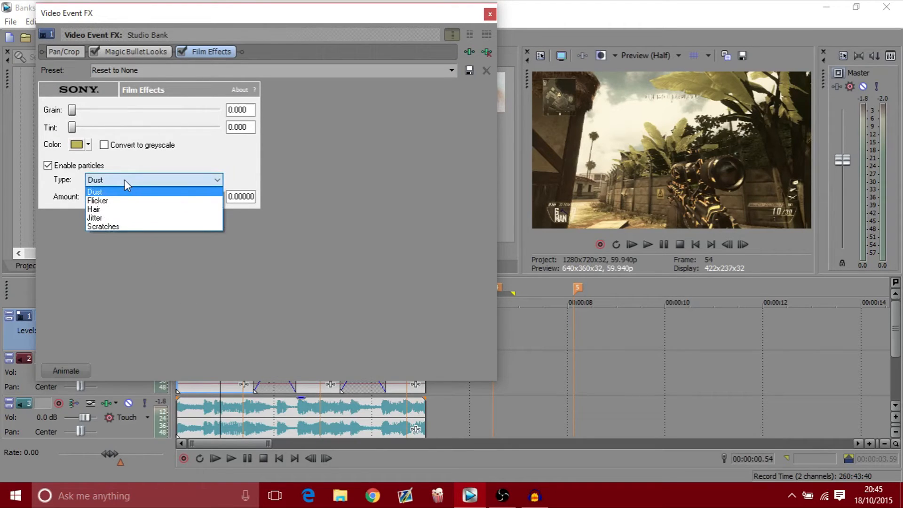
{"action": "left_click", "coordinate": [106, 200]}
{"action": "left_click_drag", "start_coordinate": [89, 197], "coordinate": [112, 201]}
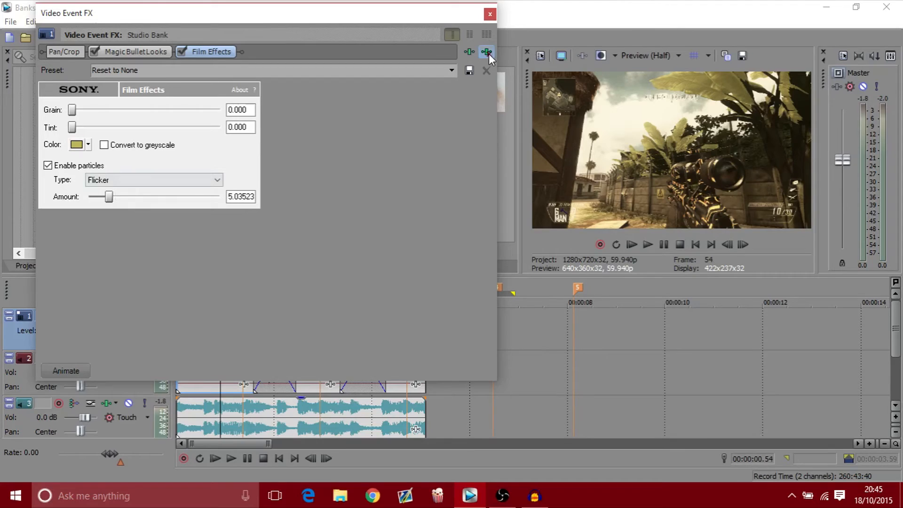
Save the Film Effects settings as a preset named "tutorial 1" and close the effect window.
{"action": "left_click", "coordinate": [418, 69]}
{"action": "type", "text": "tutorial 1"}
{"action": "left_click", "coordinate": [469, 72]}
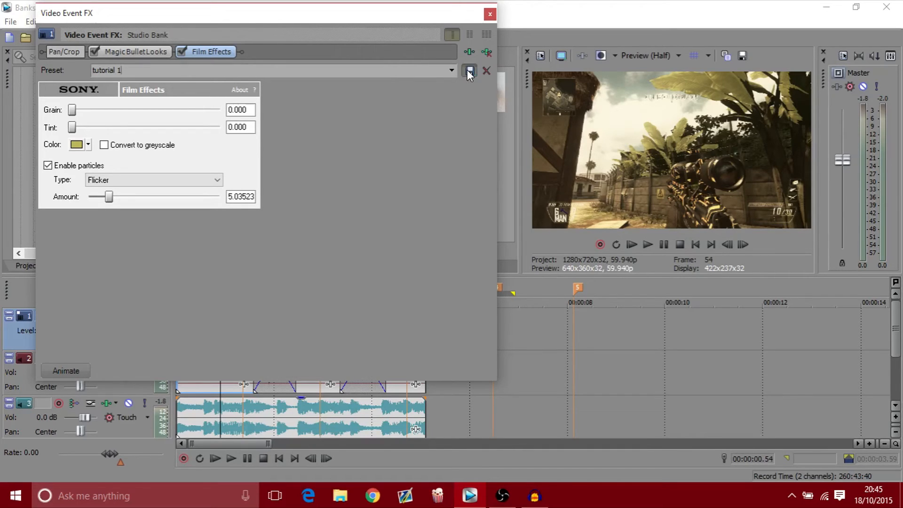
{"action": "left_click", "coordinate": [489, 16]}
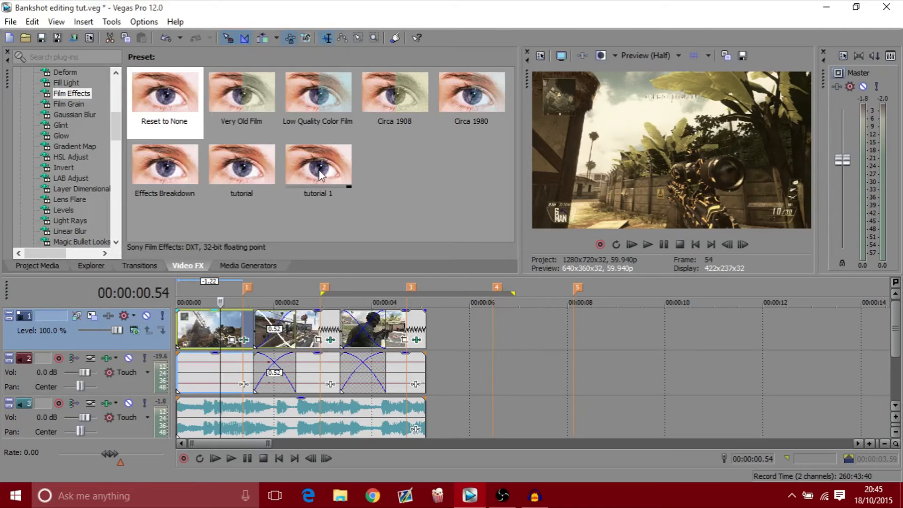
Apply the "tutorial 1" Film Effects preset to both cinematic clips.
{"action": "left_click_drag", "start_coordinate": [325, 171], "coordinate": [310, 327]}
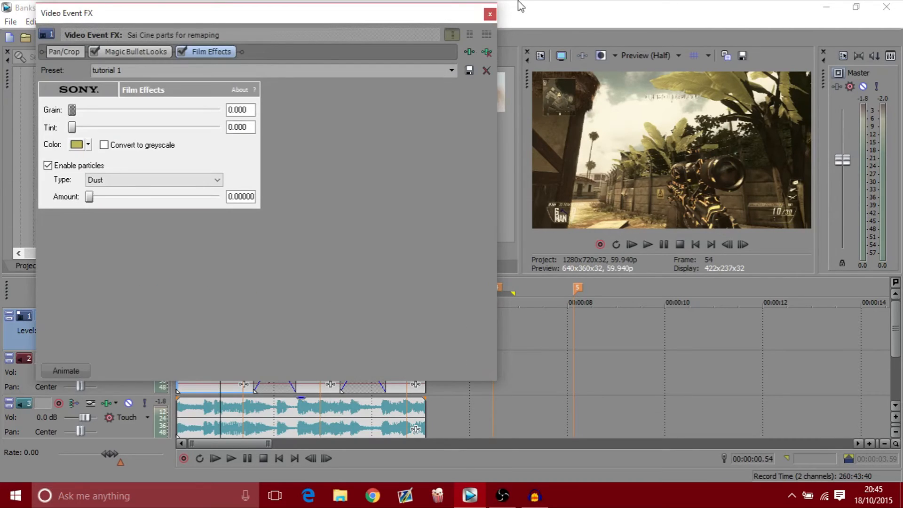
{"action": "left_click", "coordinate": [490, 14]}
{"action": "left_click_drag", "start_coordinate": [320, 175], "coordinate": [399, 325]}
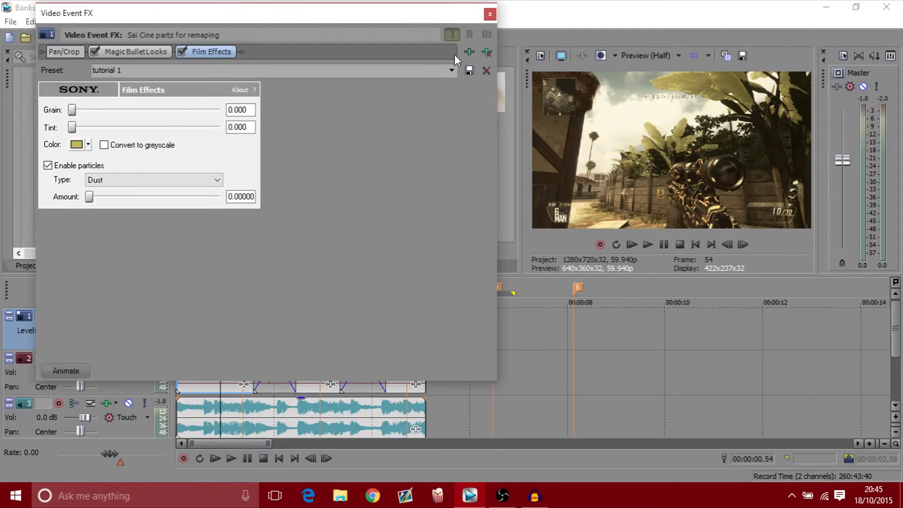
{"action": "left_click", "coordinate": [489, 19]}
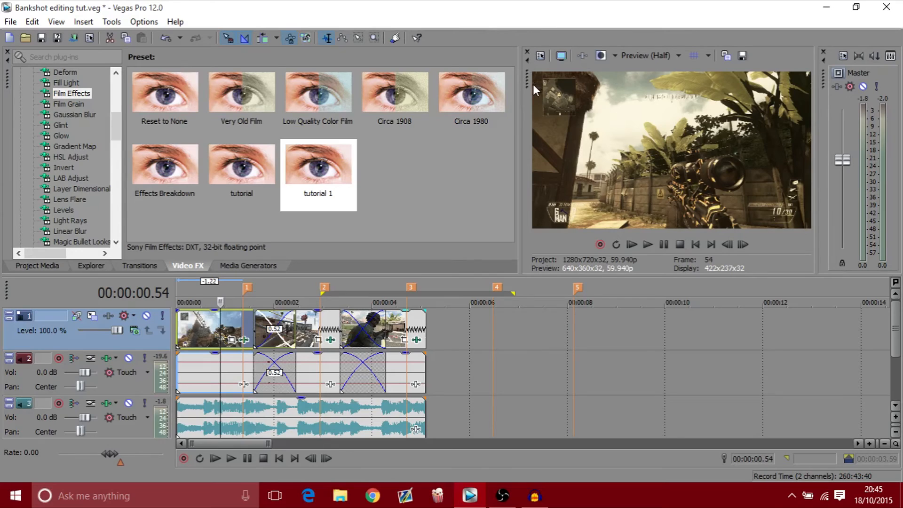